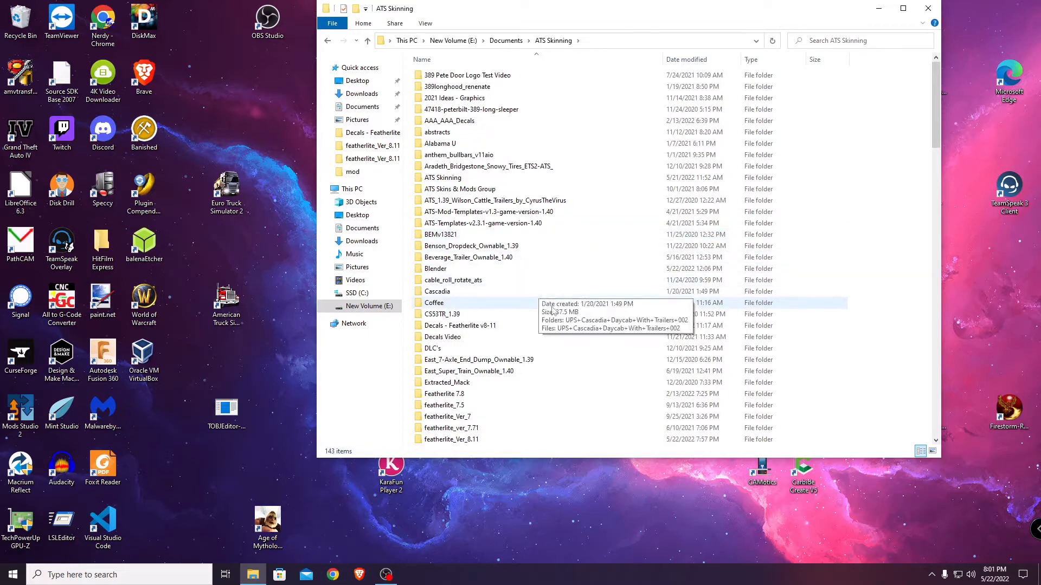
# - Locate and select the featherlite_Ver_8.11 WinRAR archive in the ATS Skinning folder
pyautogui.scroll(-12, 554, 310)
pyautogui.scroll(-20, 556, 313)
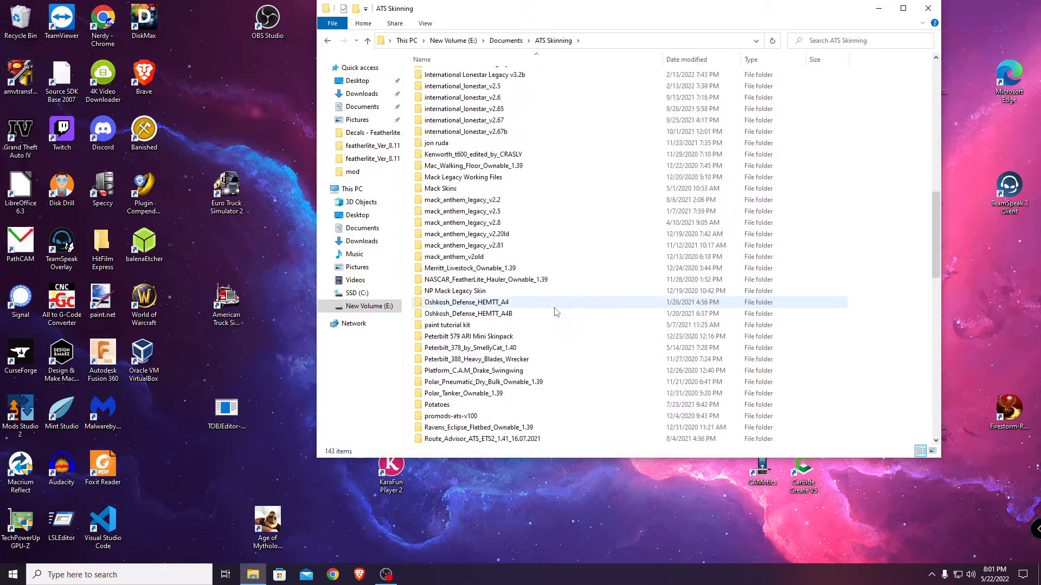
pyautogui.scroll(-4, 556, 310)
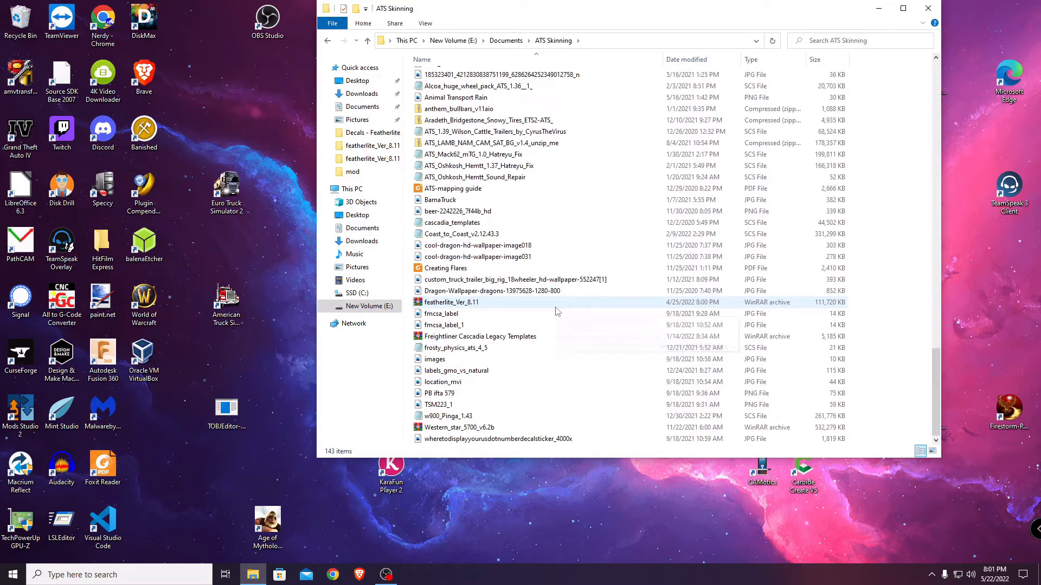
pyautogui.click(468, 305)
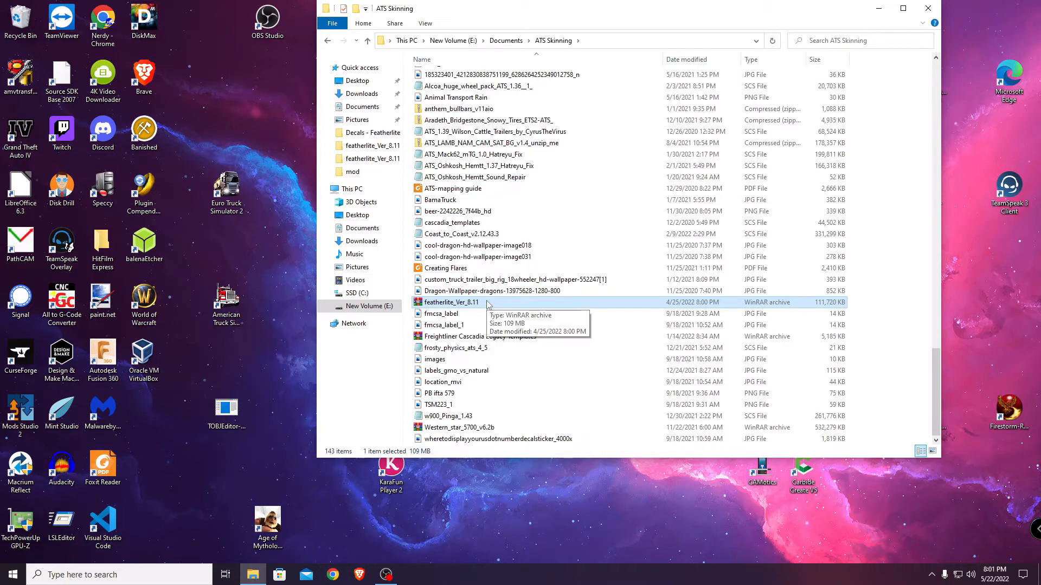
# - Open the featherlite_Ver_8.11 folder inside ATS Skinning
pyautogui.scroll(20, 488, 304)
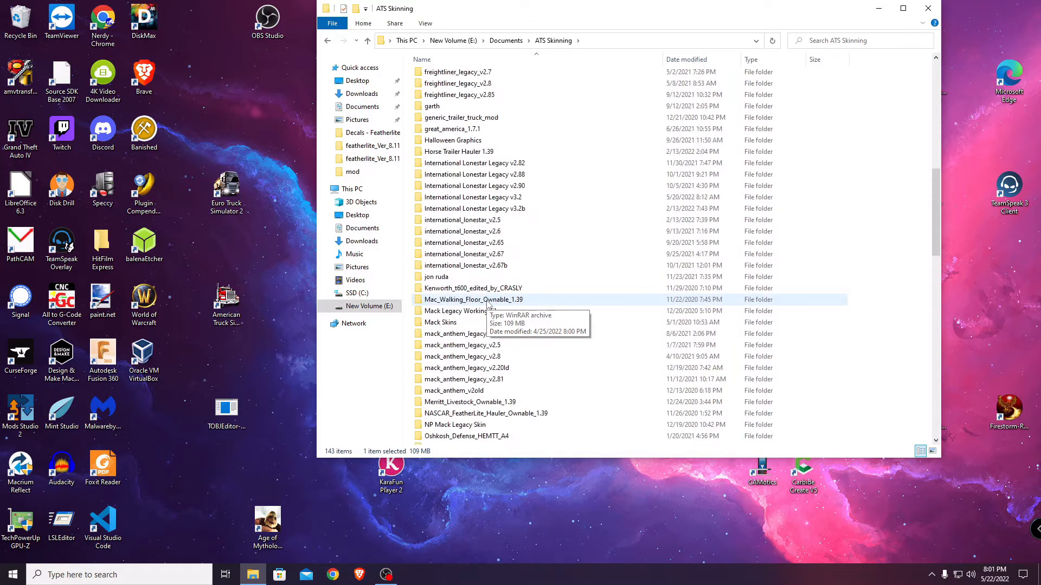
pyautogui.scroll(6, 487, 305)
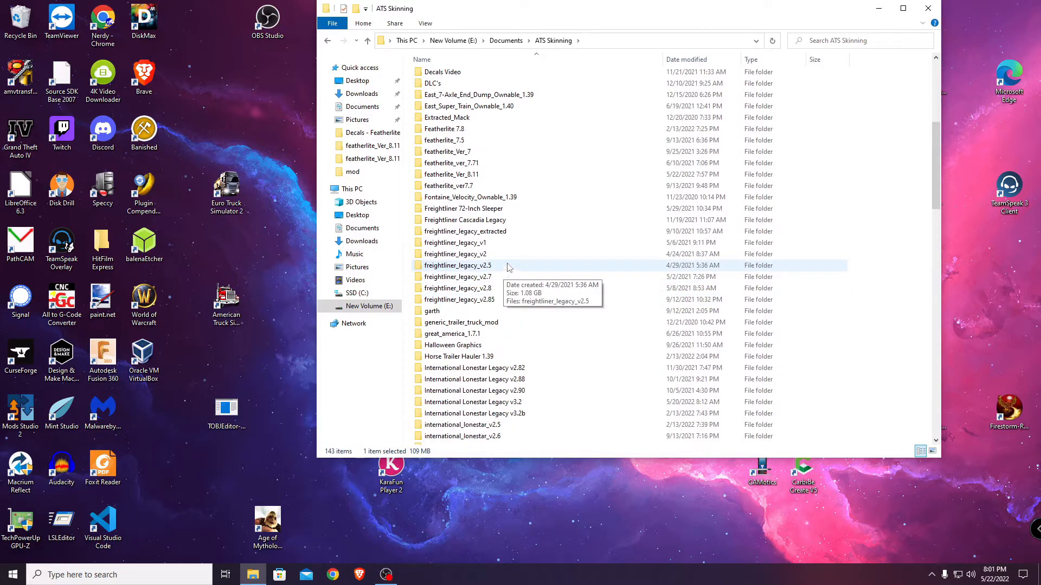
pyautogui.scroll(2, 508, 266)
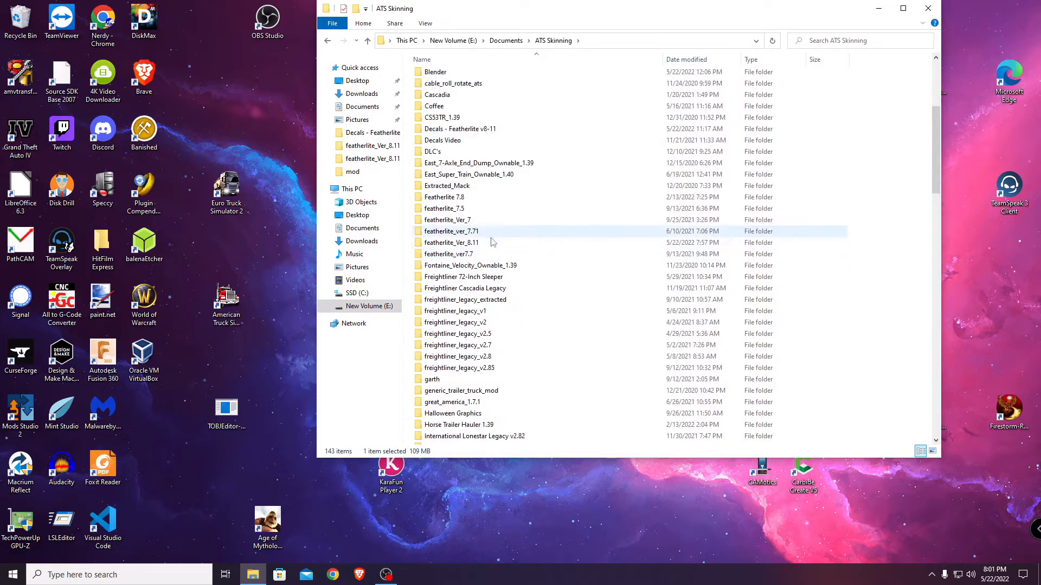
pyautogui.click(492, 242)
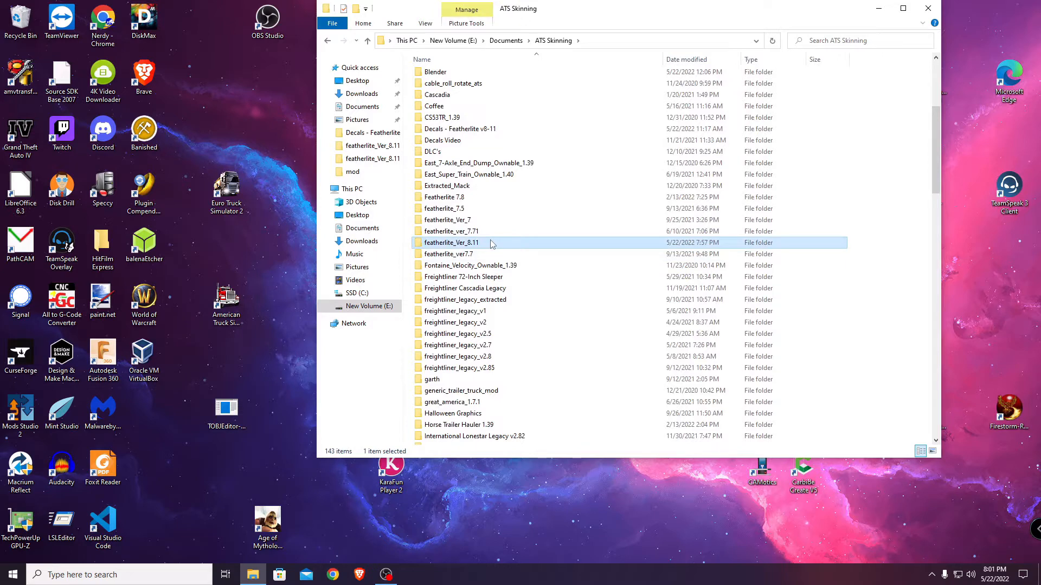
pyautogui.doubleClick(493, 243)
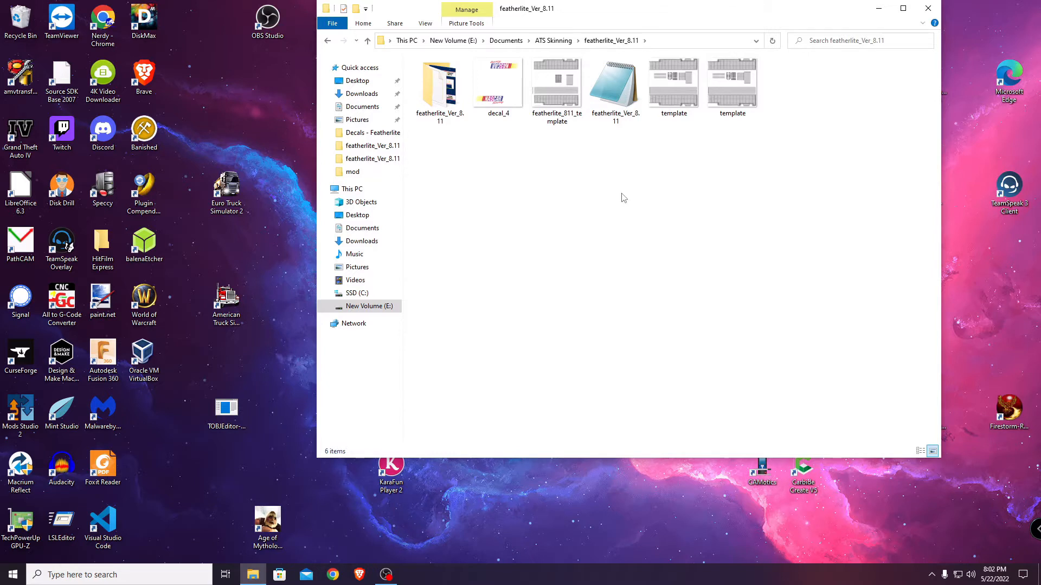
# - View the decal files in the nested featherlite_Ver_8.11 folder and return to its parent folder
pyautogui.doubleClick(439, 87)
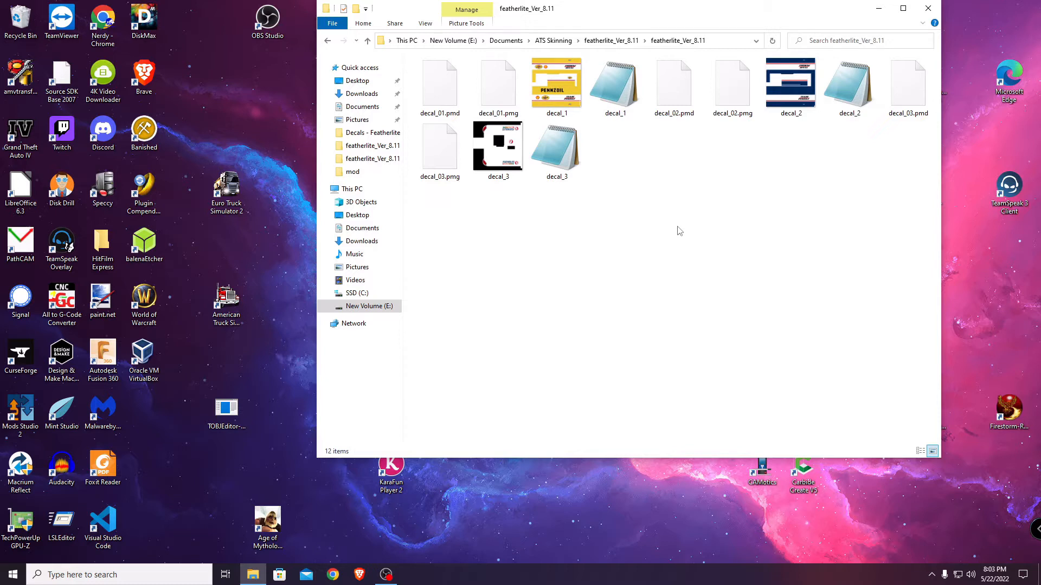
pyautogui.click(618, 41)
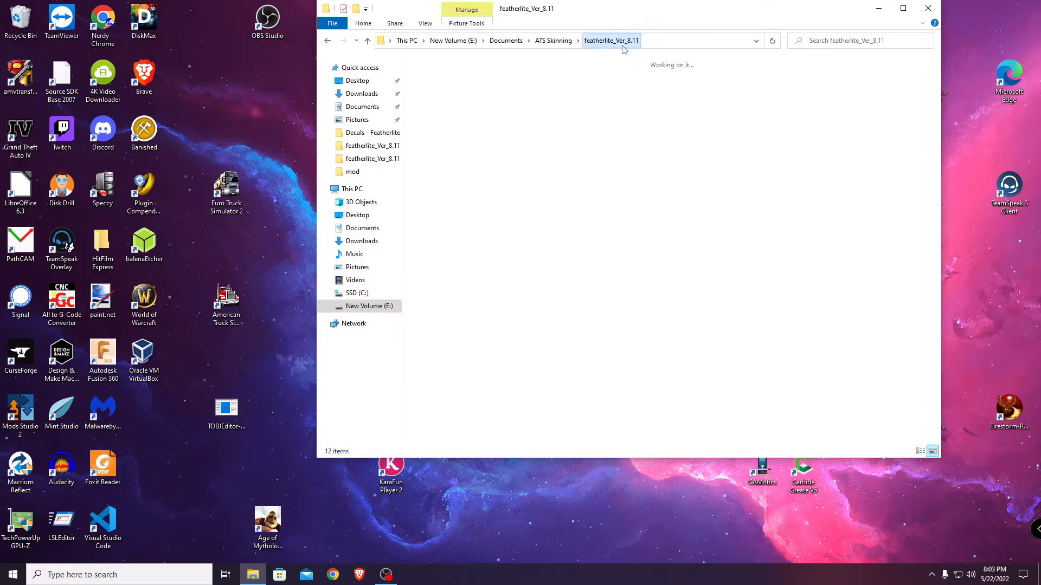
pyautogui.click(621, 191)
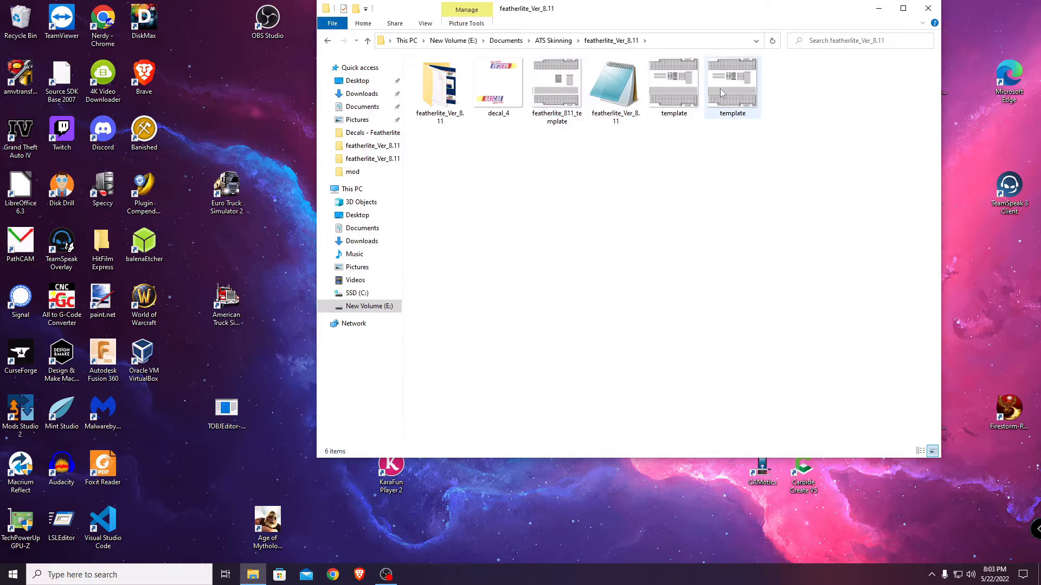
# - Open the template.pdn trailer template in paint.net
pyautogui.rightClick(678, 103)
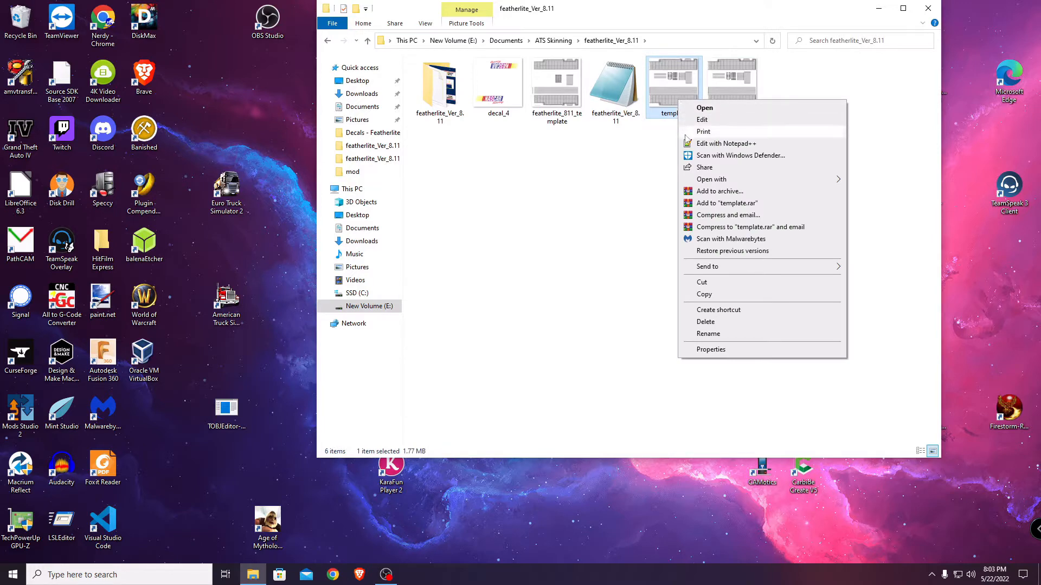
pyautogui.moveTo(700, 183)
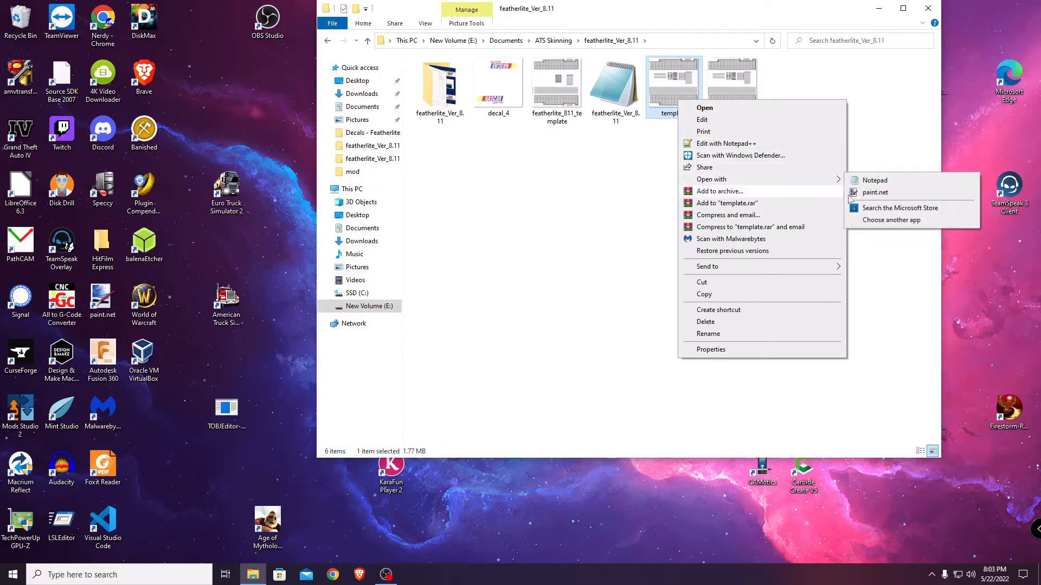
pyautogui.click(869, 198)
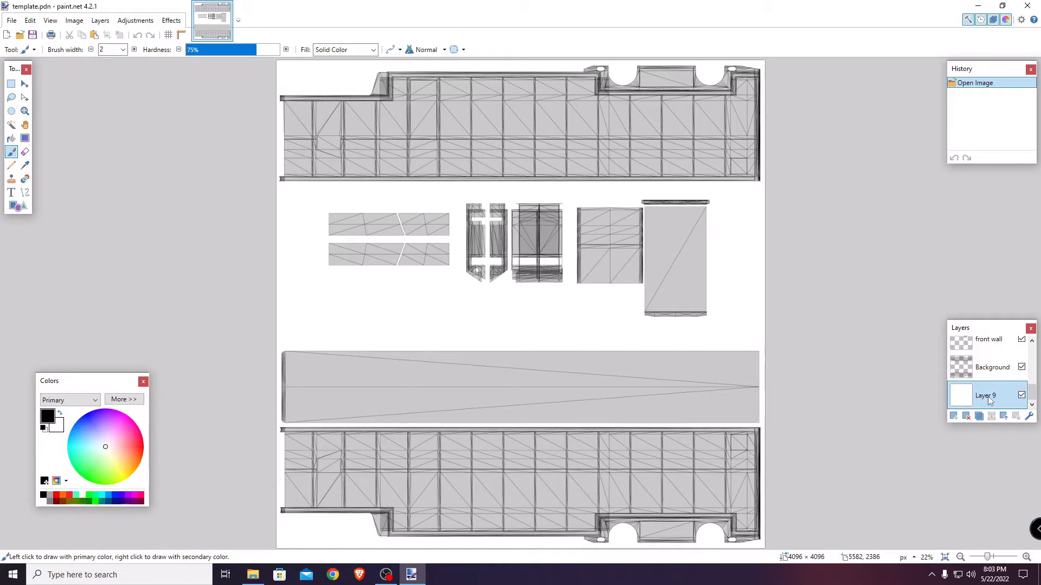
# - Look through the template's layers from trim to Layer 9, and check Layer 9 by hiding and showing it again
pyautogui.scroll(5, 989, 400)
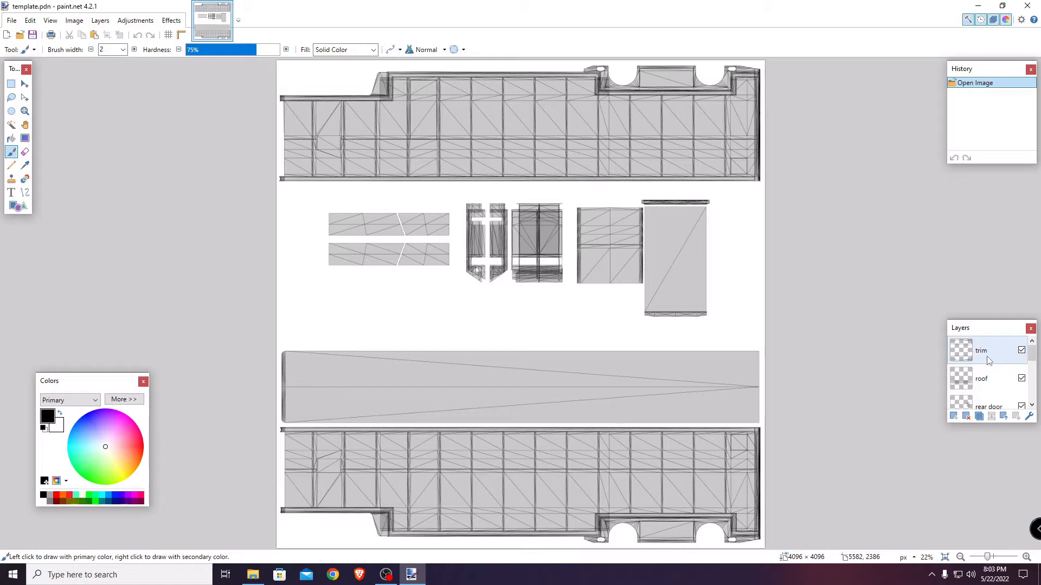
pyautogui.scroll(-5, 988, 360)
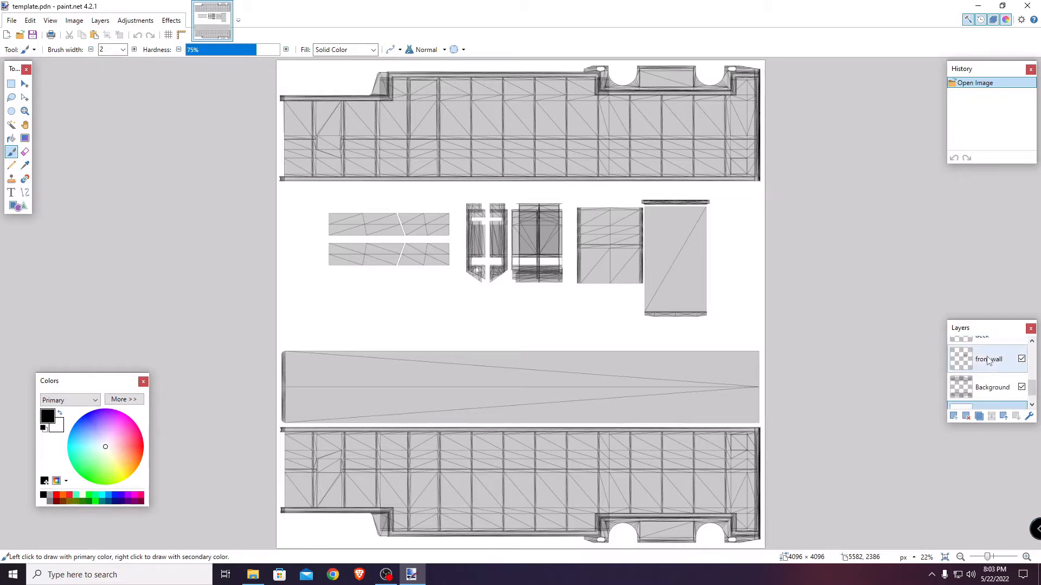
pyautogui.scroll(3, 988, 361)
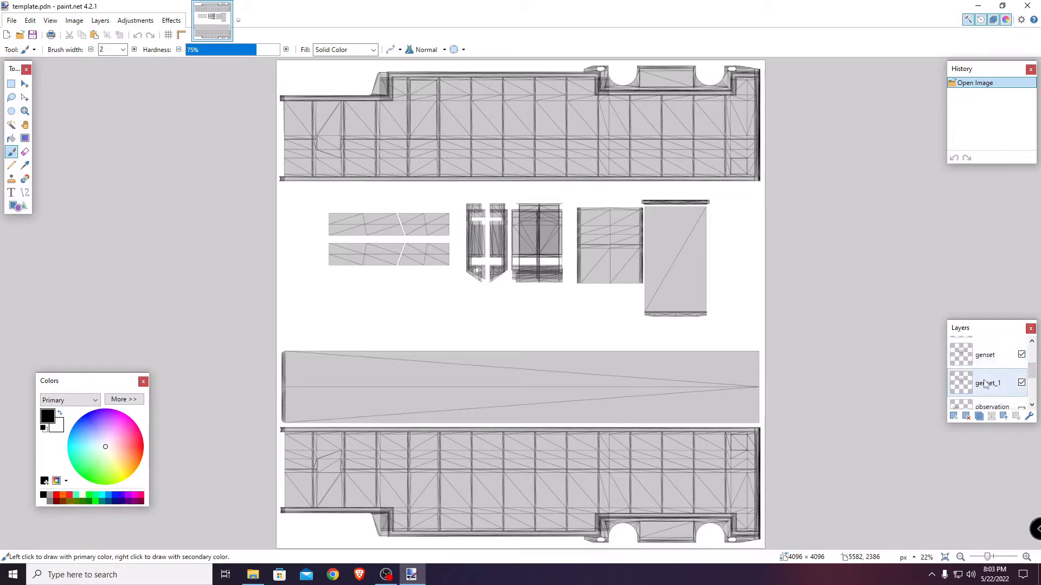
pyautogui.scroll(-4, 986, 383)
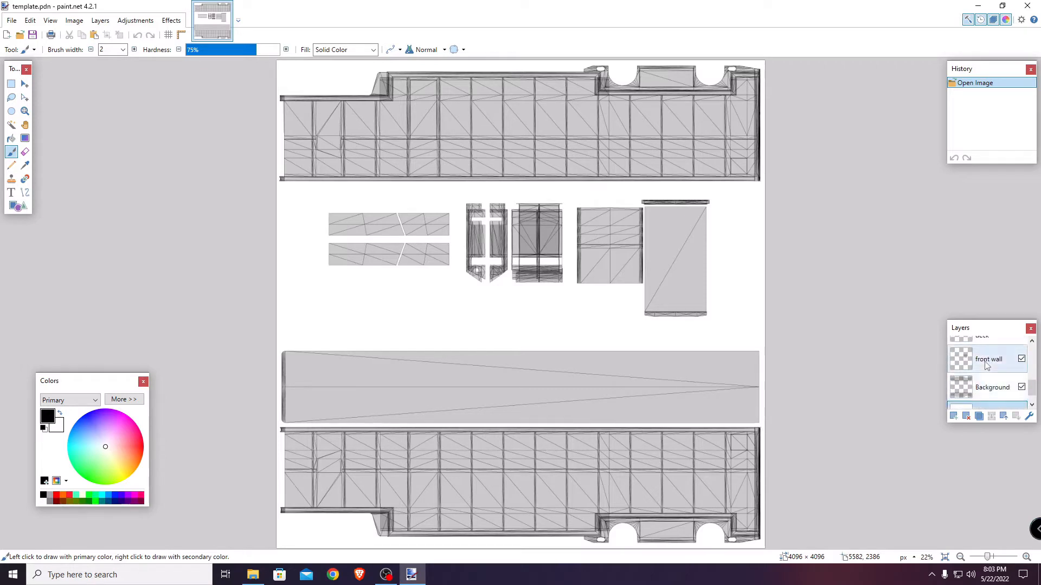
pyautogui.scroll(-1, 989, 376)
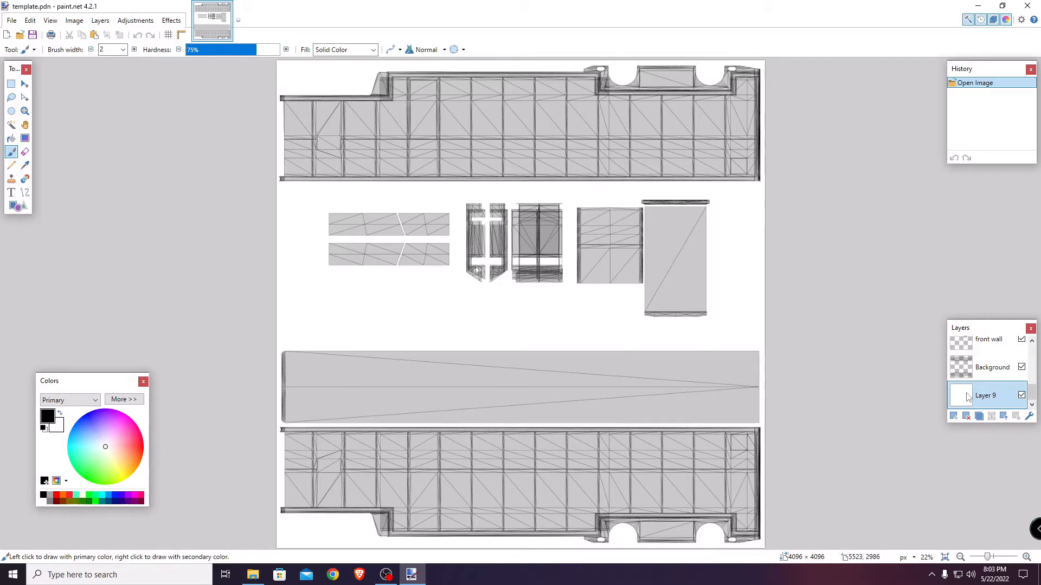
pyautogui.click(1022, 396)
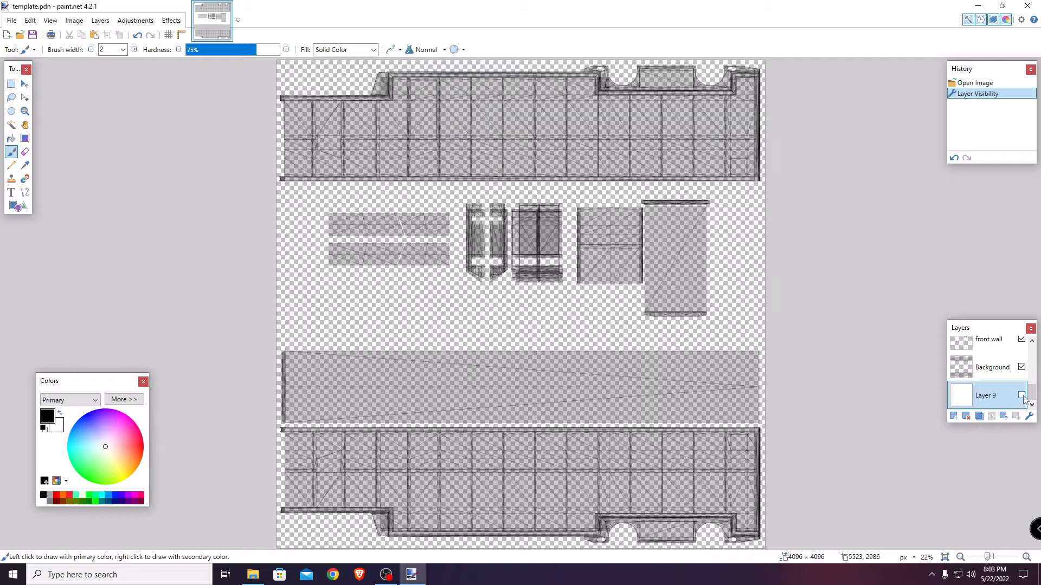
pyautogui.click(1021, 396)
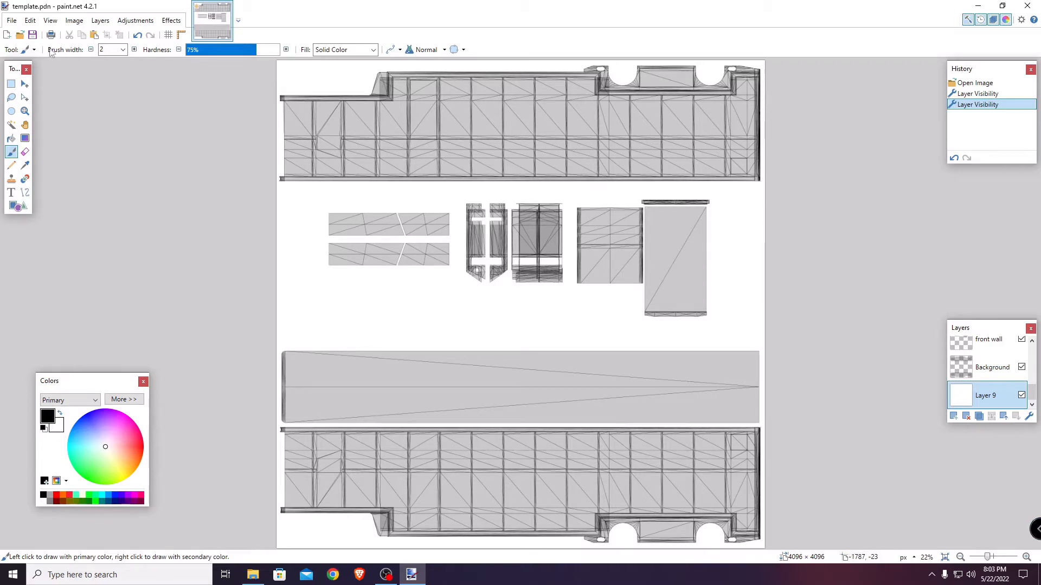
# - Open the logo image from Documents, ATS Skinning, Decals - Featherlite v8-11 alongside the template
pyautogui.click(12, 20)
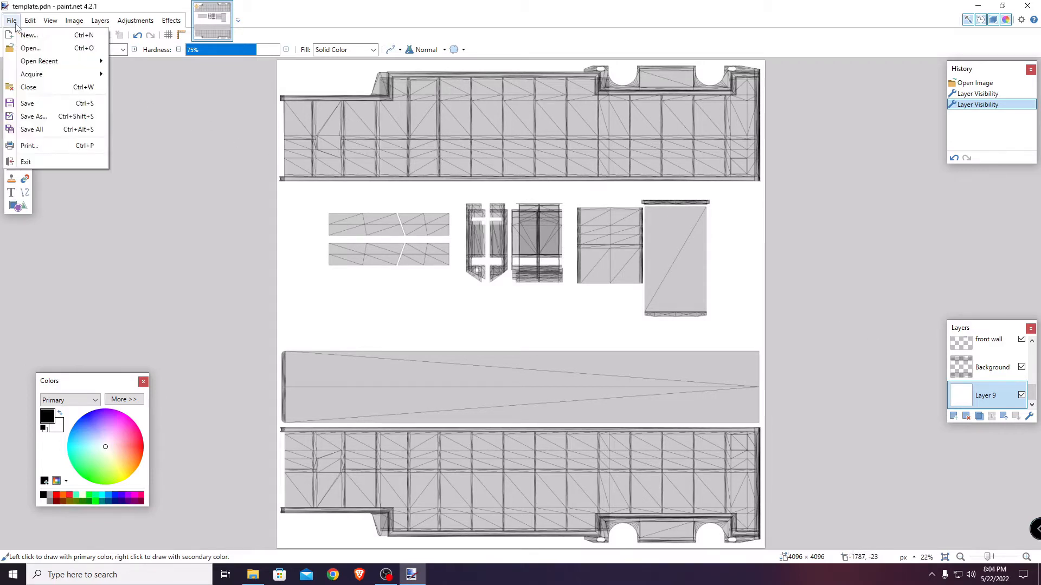
pyautogui.click(34, 53)
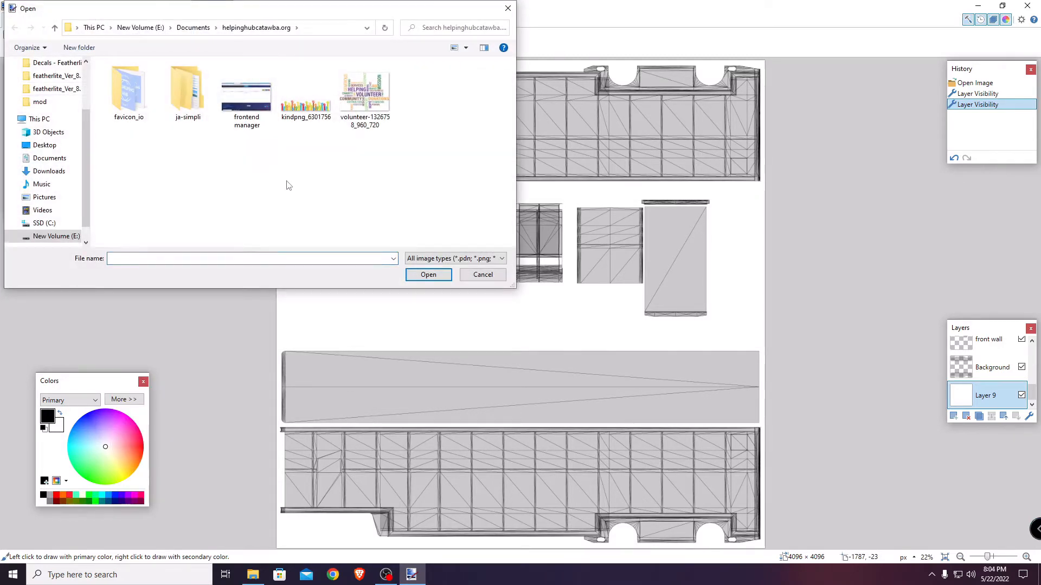
pyautogui.click(197, 28)
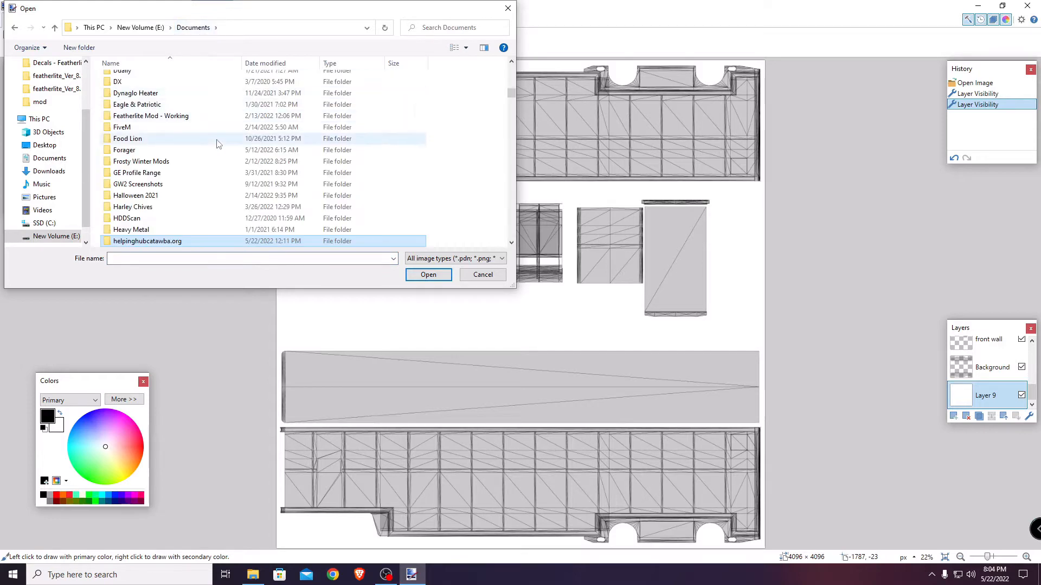
pyautogui.scroll(15, 217, 143)
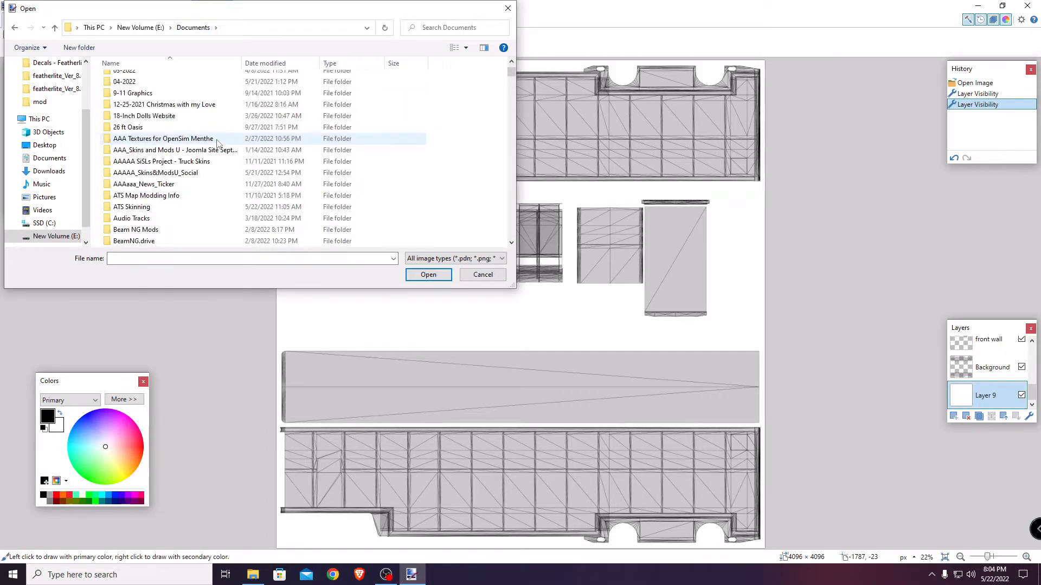
pyautogui.scroll(-1, 217, 143)
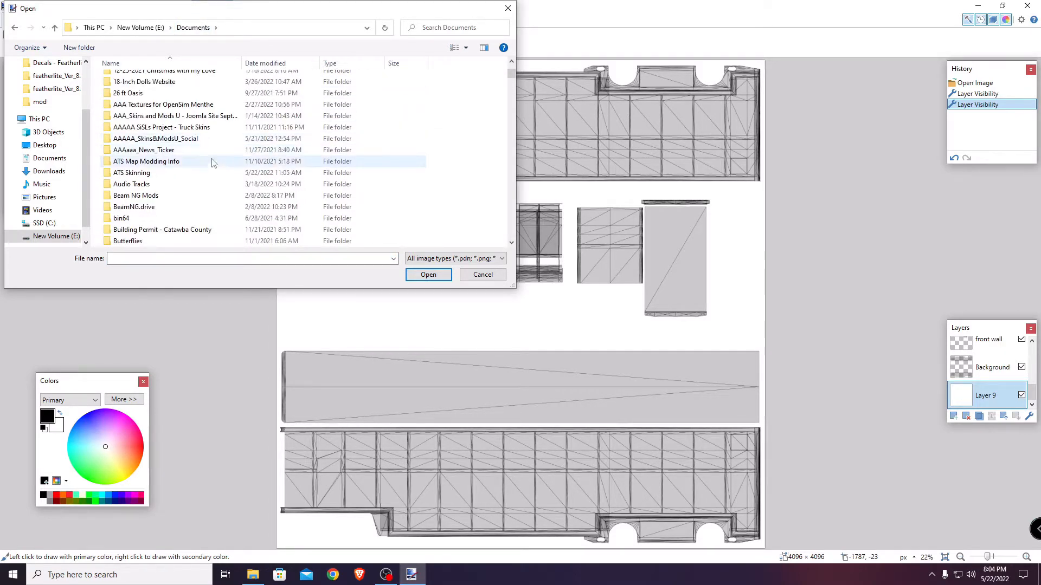
pyautogui.doubleClick(210, 173)
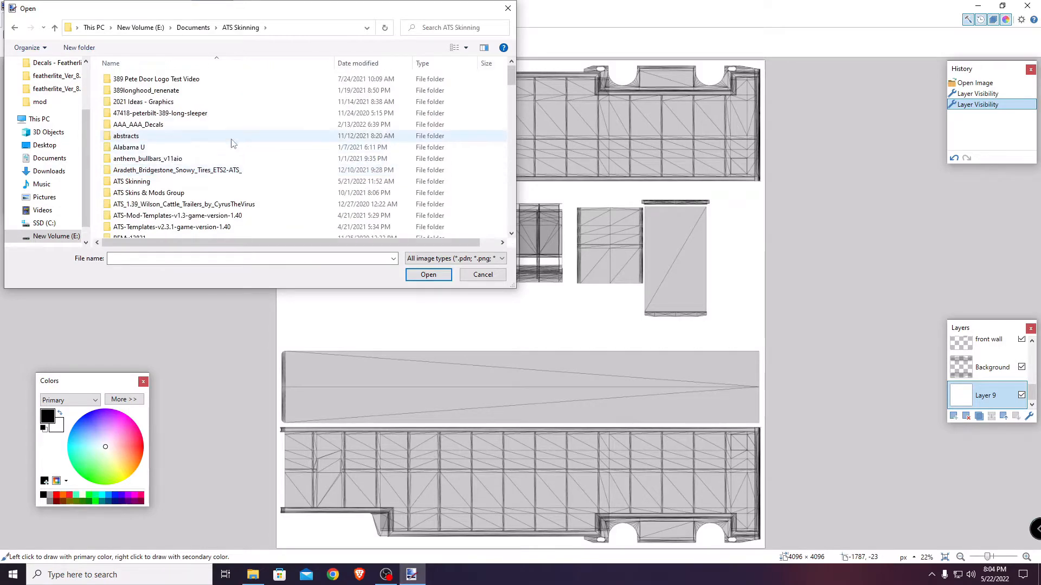
pyautogui.scroll(-2, 233, 142)
pyautogui.scroll(-2, 234, 143)
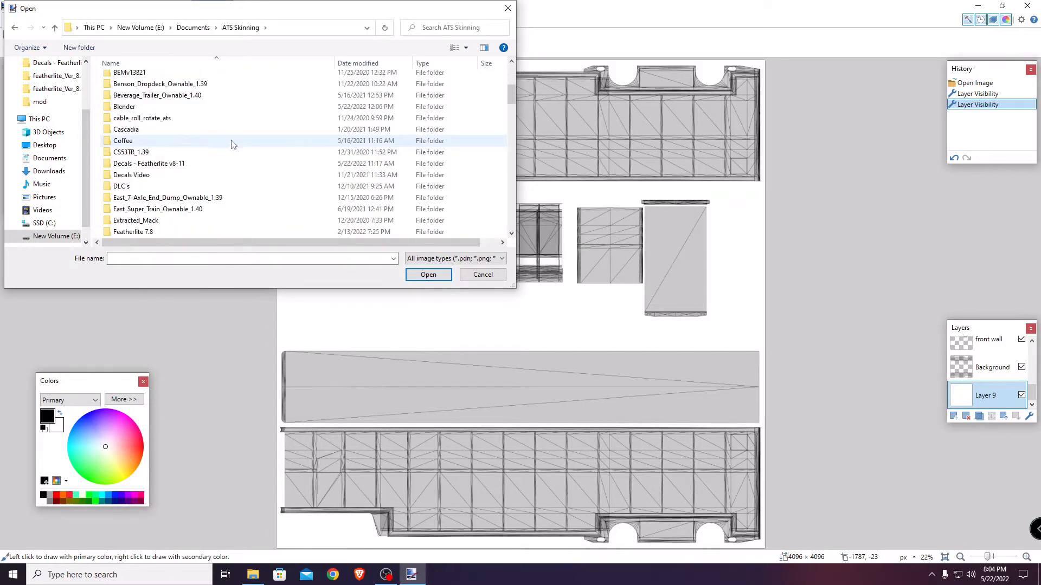
pyautogui.doubleClick(221, 169)
pyautogui.click(145, 111)
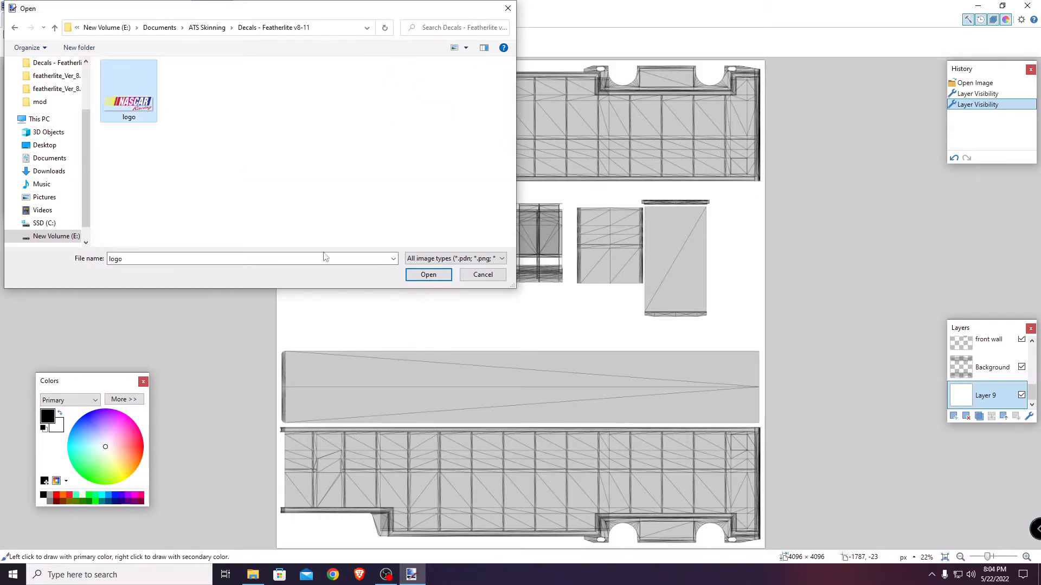
pyautogui.click(428, 274)
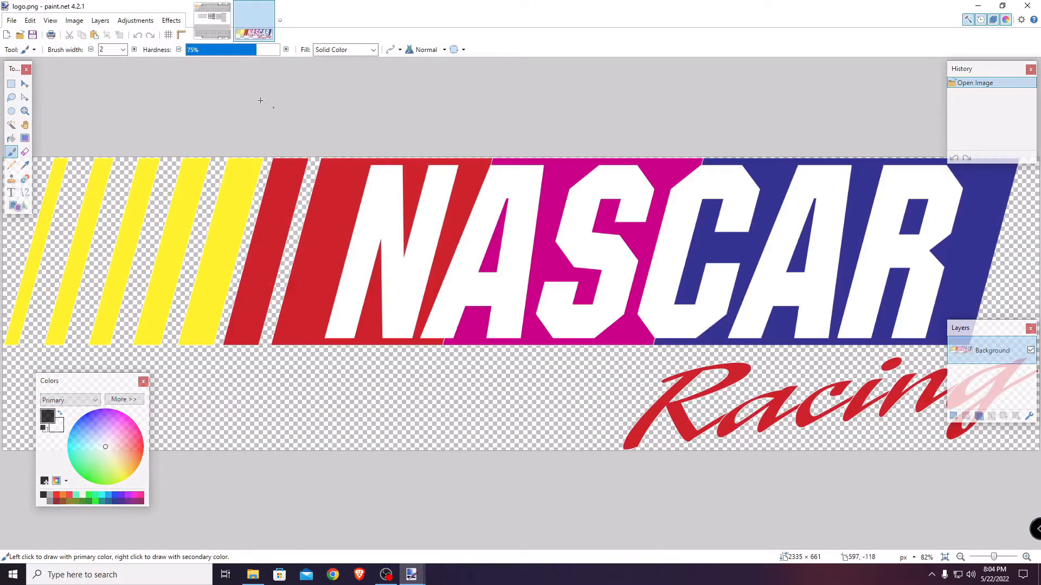
# - Select and copy the entire NASCAR Racing logo image, and switch back to the template image
pyautogui.click(52, 22)
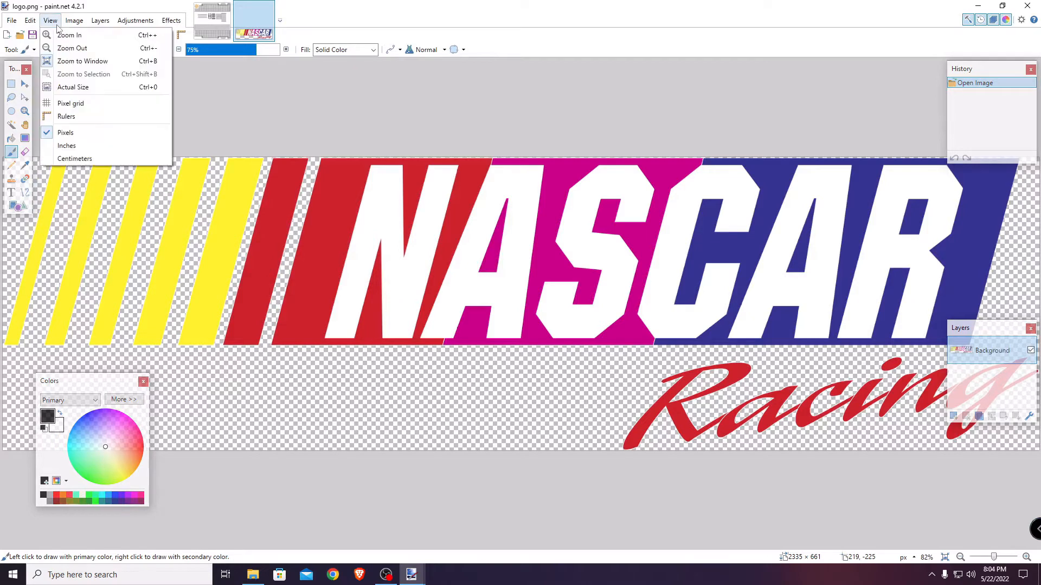
pyautogui.click(64, 59)
pyautogui.click(30, 22)
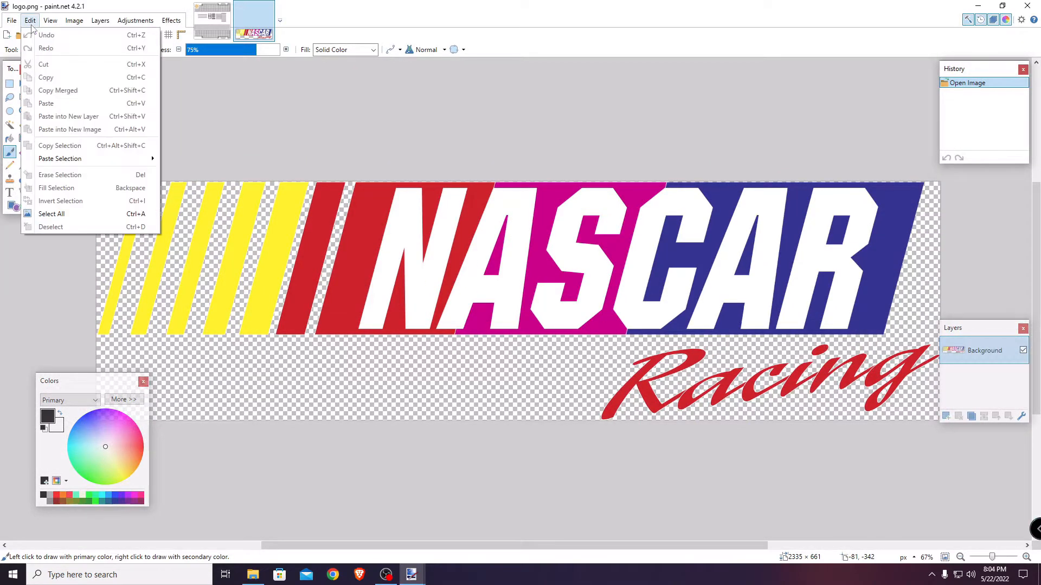
pyautogui.click(52, 214)
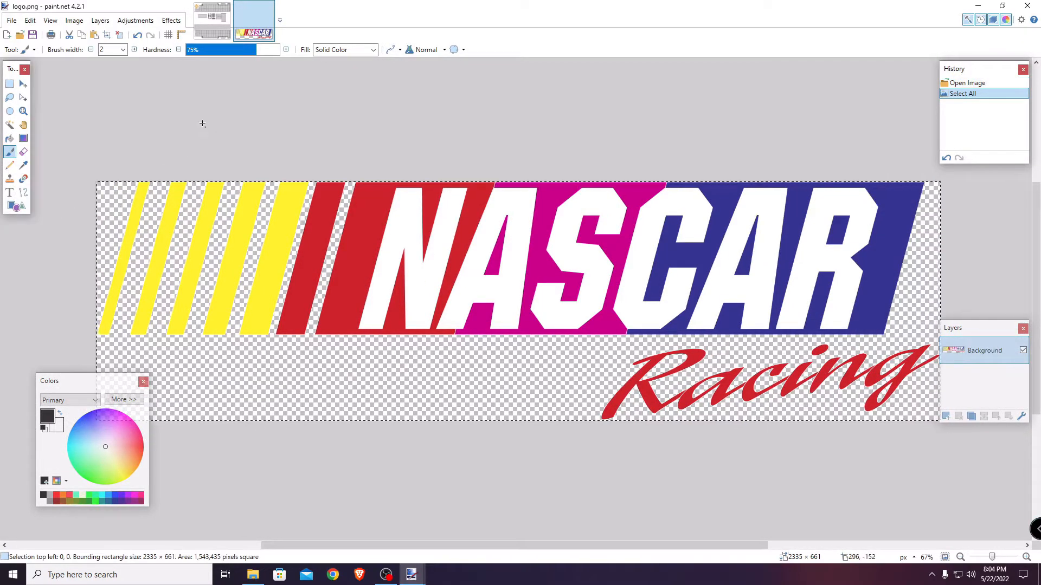
pyautogui.click(30, 21)
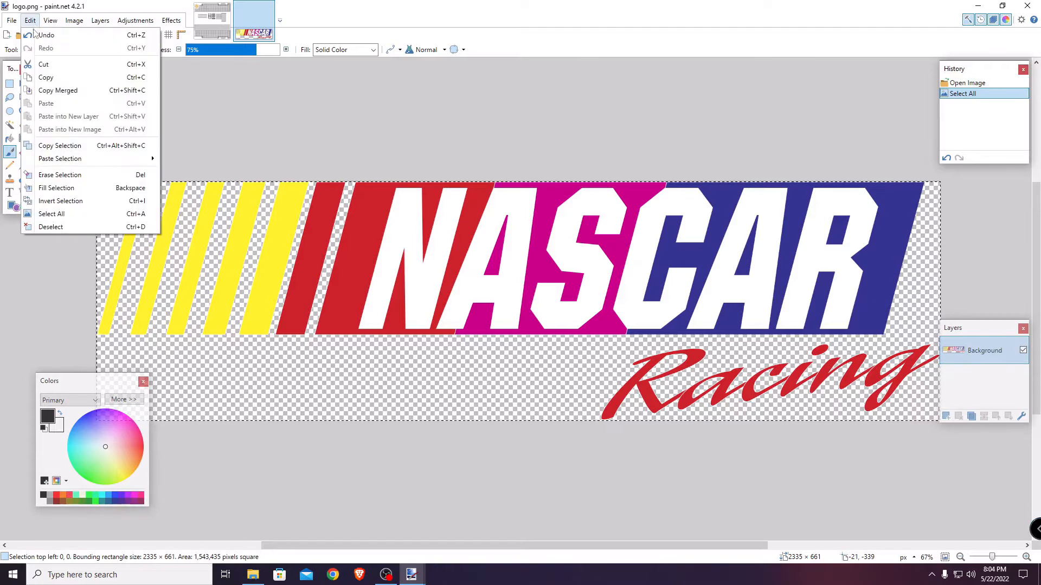
pyautogui.click(48, 78)
pyautogui.click(212, 30)
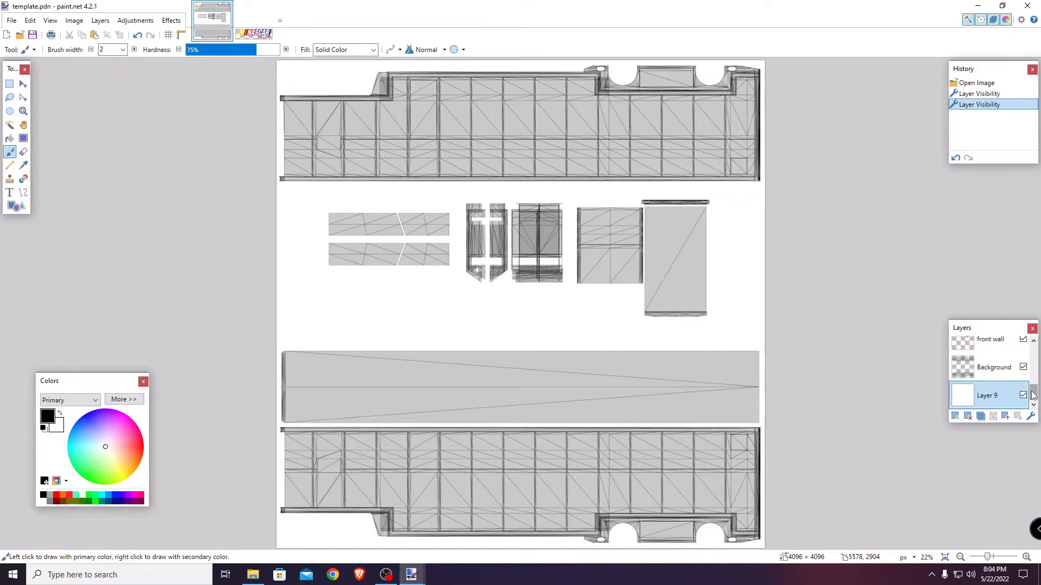
# - Add a new layer directly above the trim layer at the top of the template's layer stack
pyautogui.moveTo(1033, 396); pyautogui.dragTo(1036, 351)
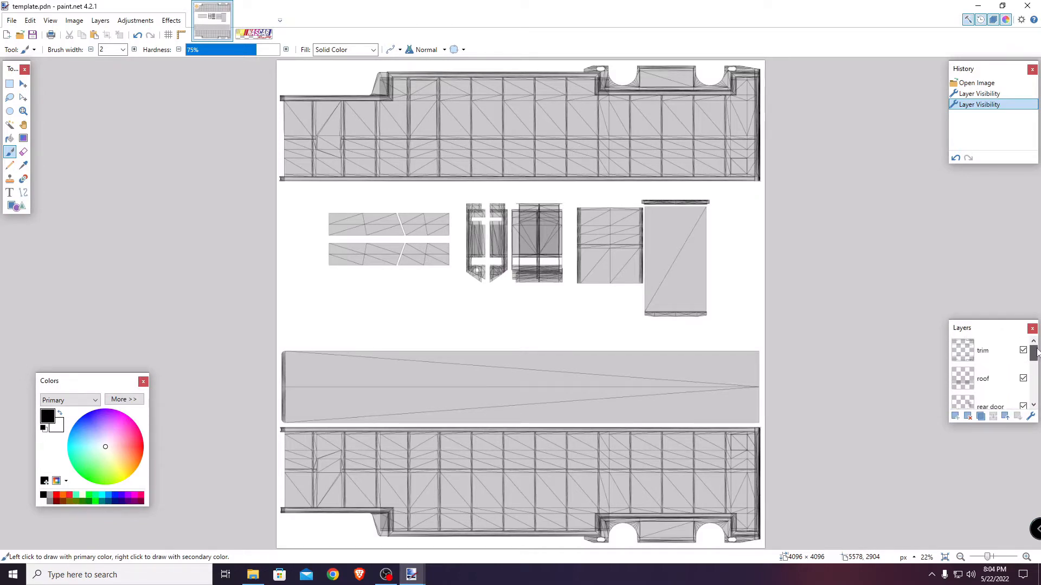
pyautogui.click(982, 351)
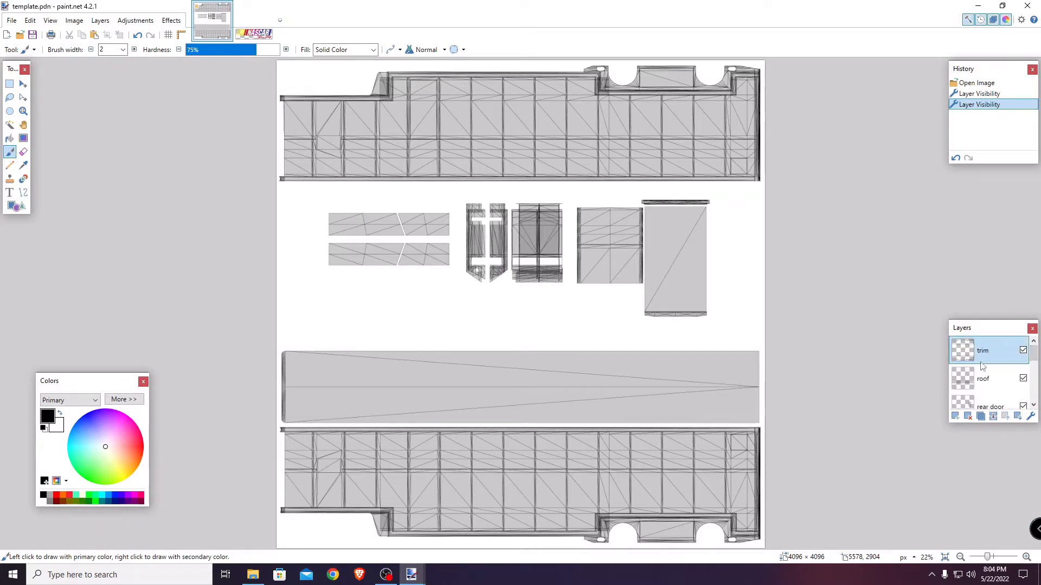
pyautogui.click(954, 416)
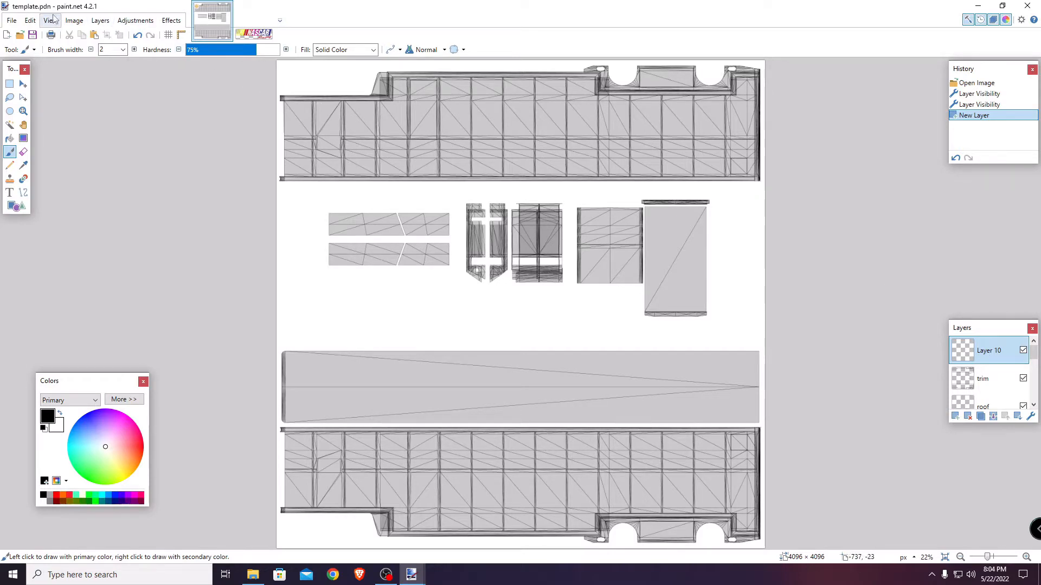
# - Paste the NASCAR Racing logo into the new layer and move it onto the lower trailer side panel, at about 354, 3232
pyautogui.click(30, 21)
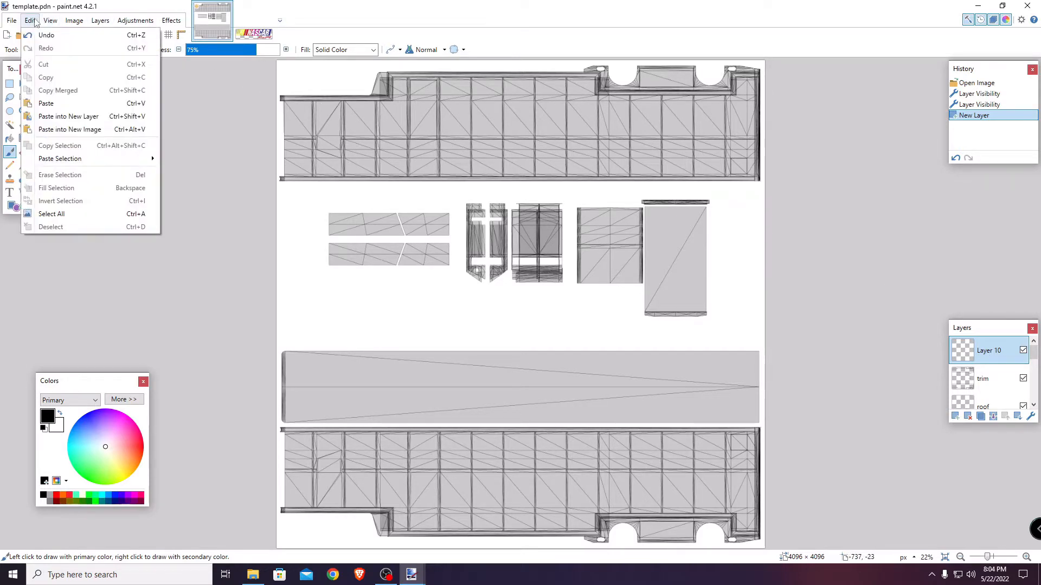
pyautogui.click(43, 103)
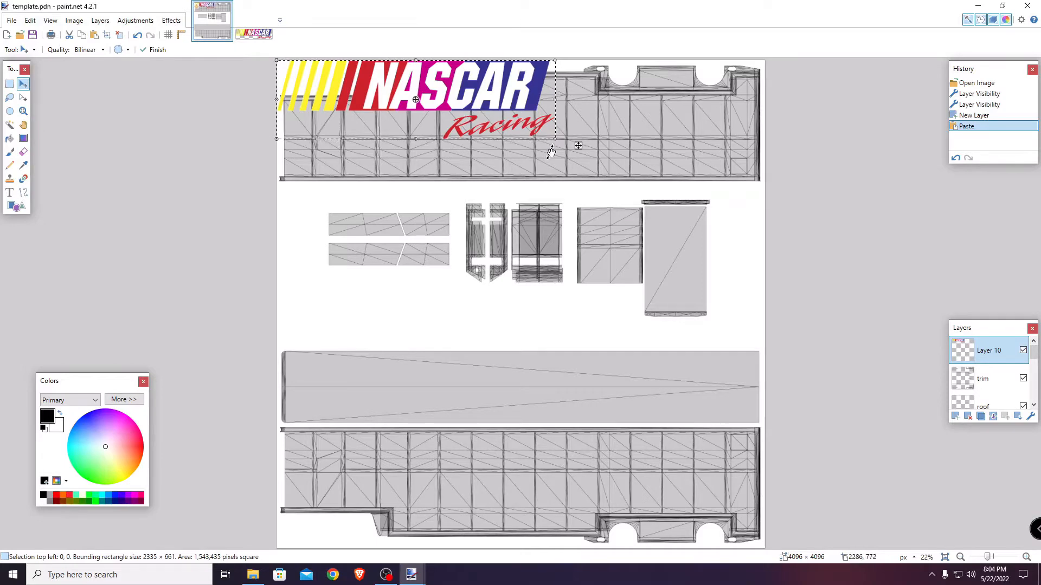
pyautogui.moveTo(576, 145); pyautogui.dragTo(620, 532)
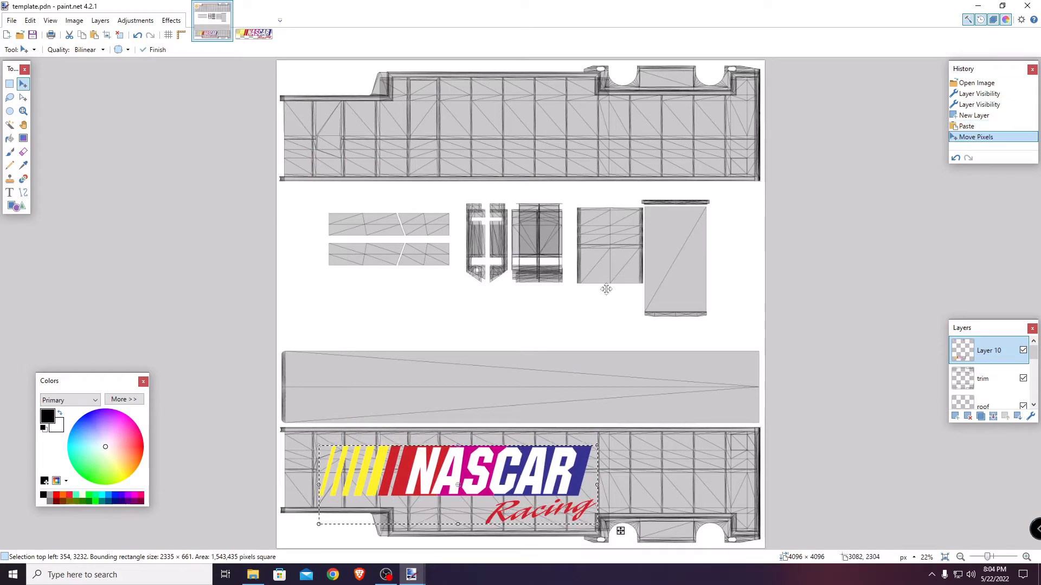
# - Switch to the logo.png image and flip it horizontally and vertically
pyautogui.click(254, 39)
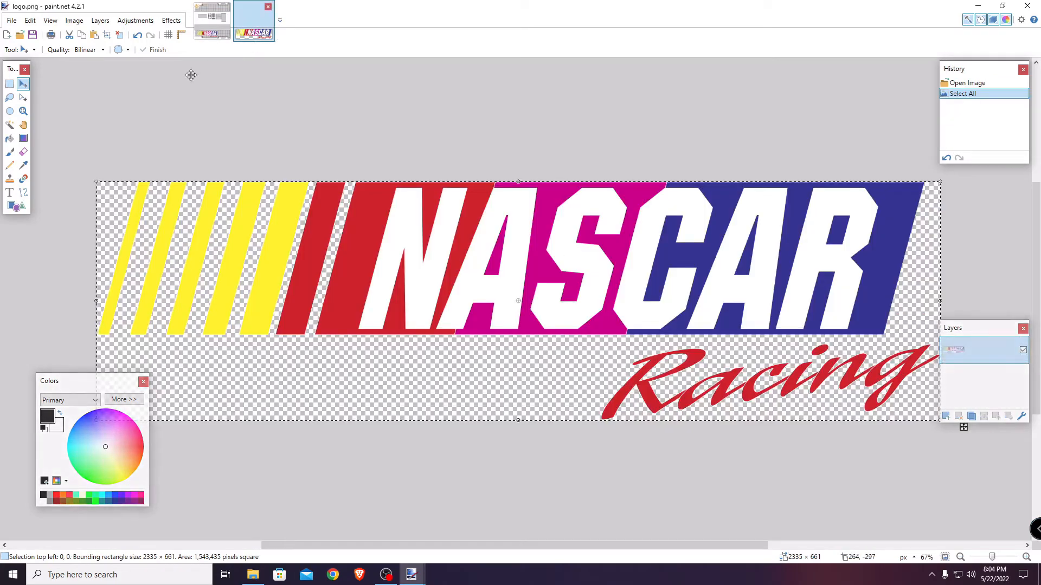
pyautogui.click(74, 22)
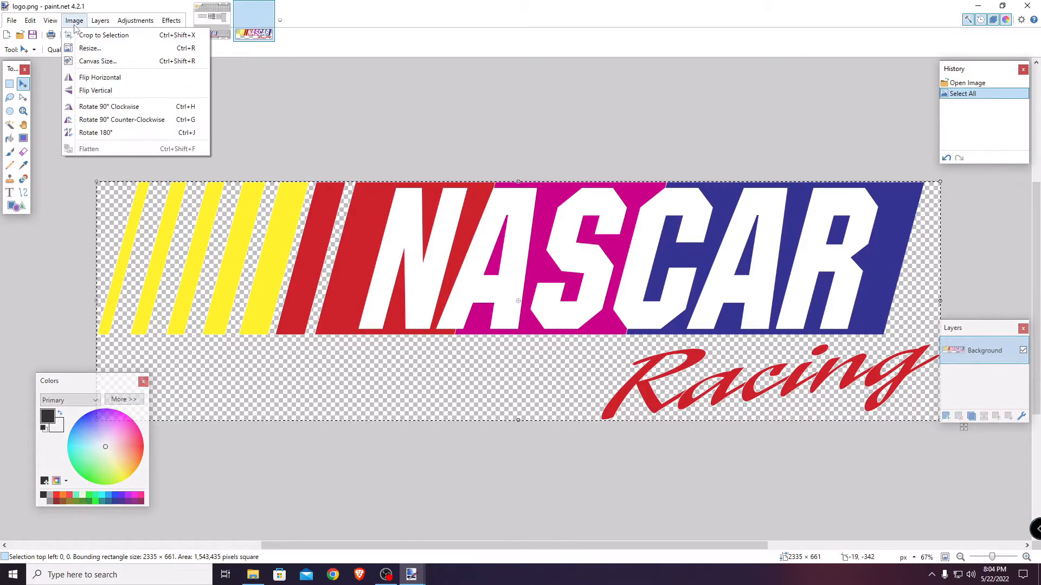
pyautogui.click(85, 77)
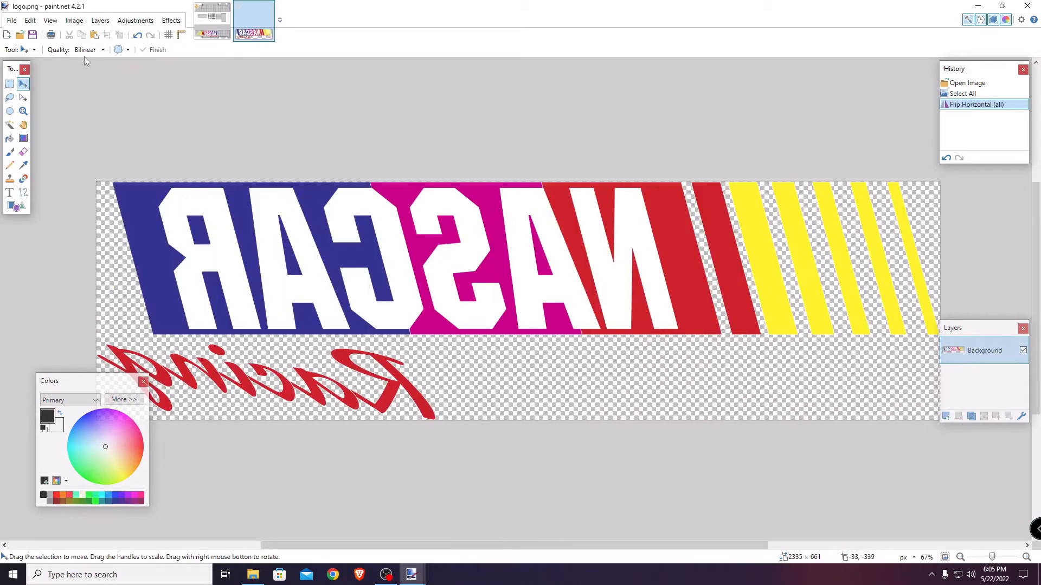
pyautogui.click(75, 21)
pyautogui.click(87, 87)
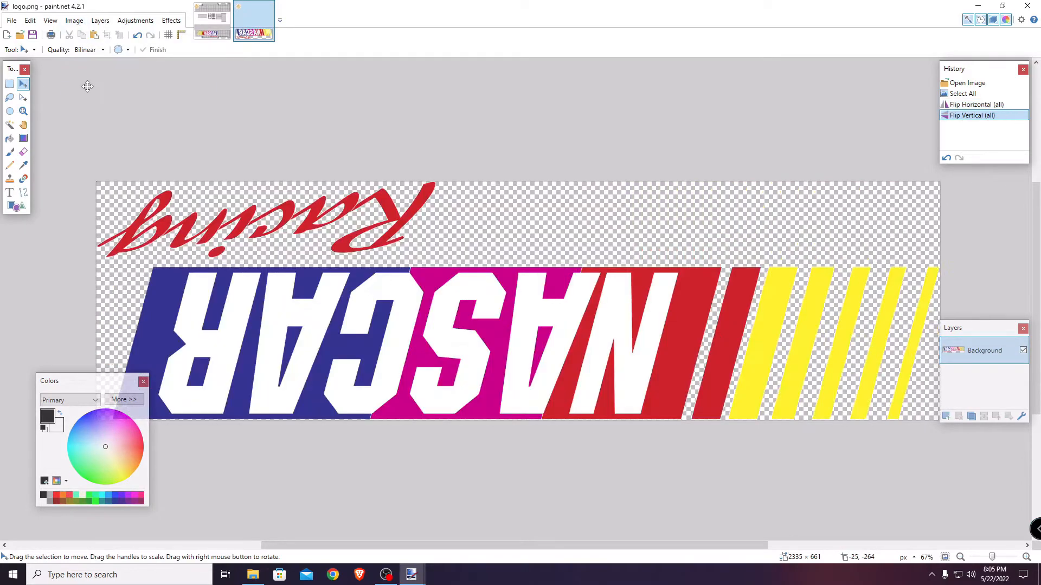
# - Select and copy the entire flipped logo, and return to the template image
pyautogui.click(30, 21)
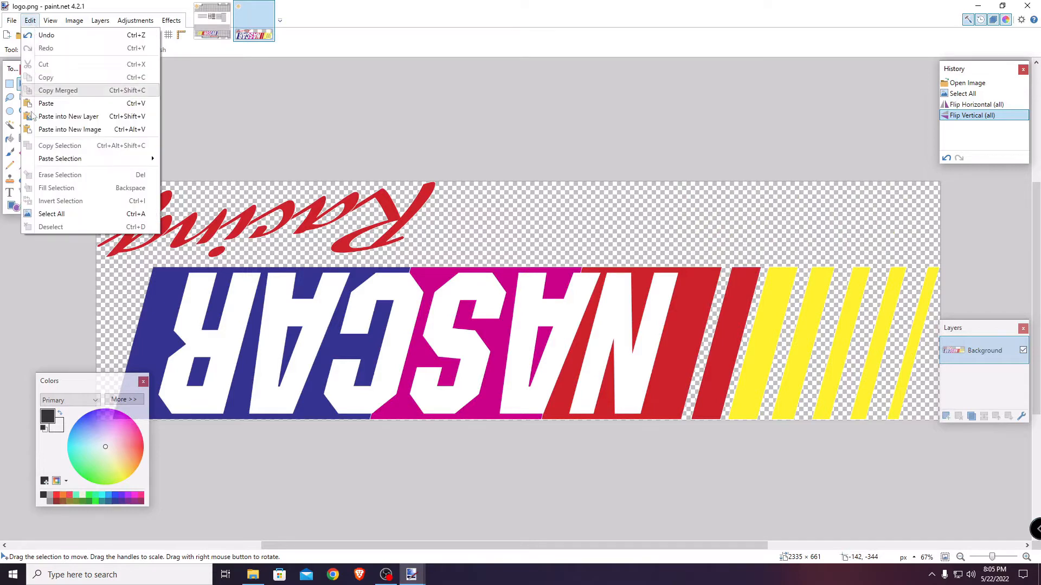
pyautogui.click(51, 213)
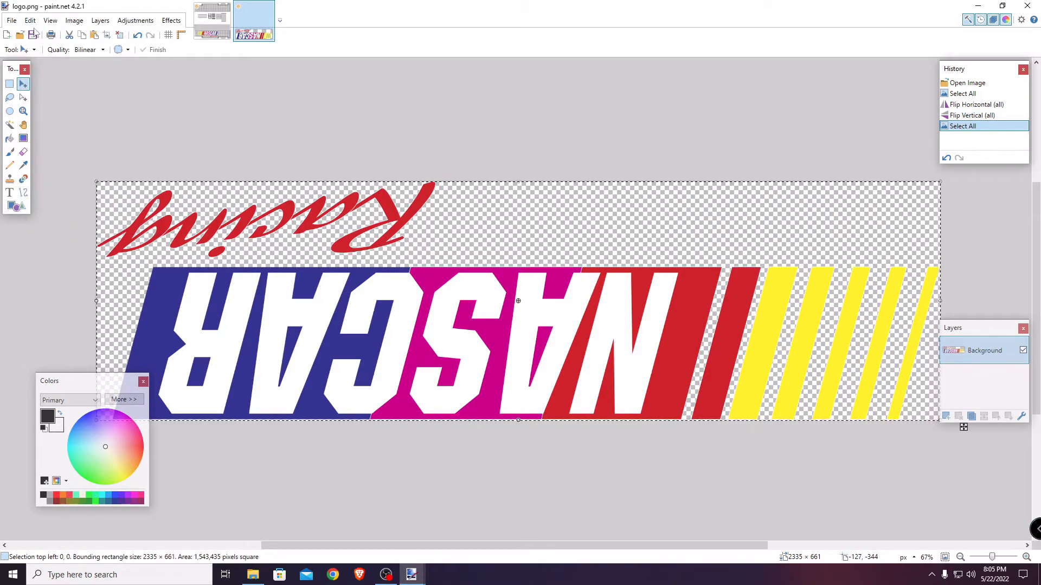
pyautogui.click(30, 21)
pyautogui.click(44, 74)
pyautogui.click(215, 34)
# - Paste the upside-down logo into Layer 10, move it onto the upper trailer side panel at about 1231, 213, and deselect it
pyautogui.click(30, 20)
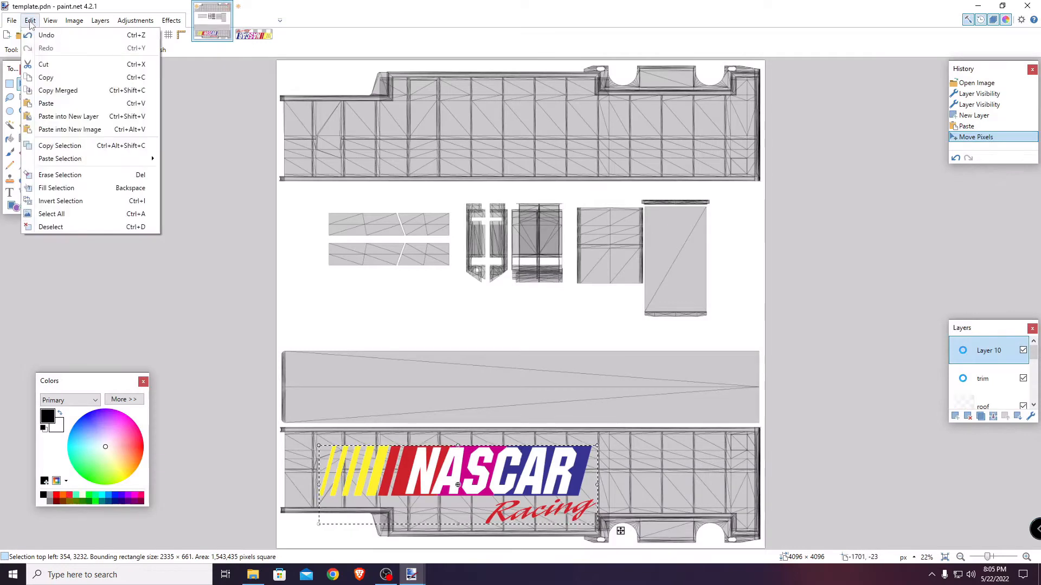
pyautogui.click(47, 103)
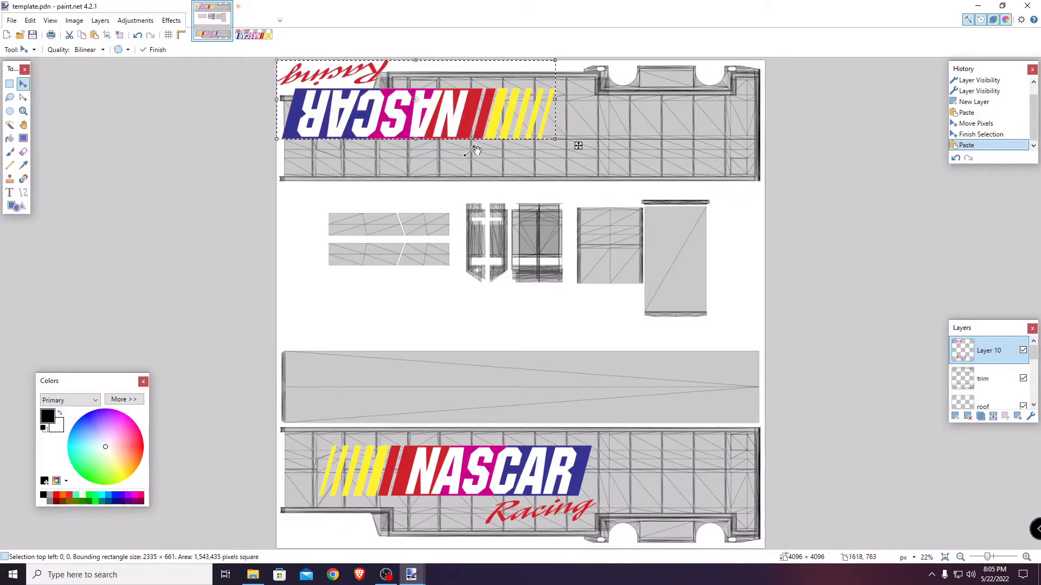
pyautogui.moveTo(581, 147); pyautogui.dragTo(725, 171)
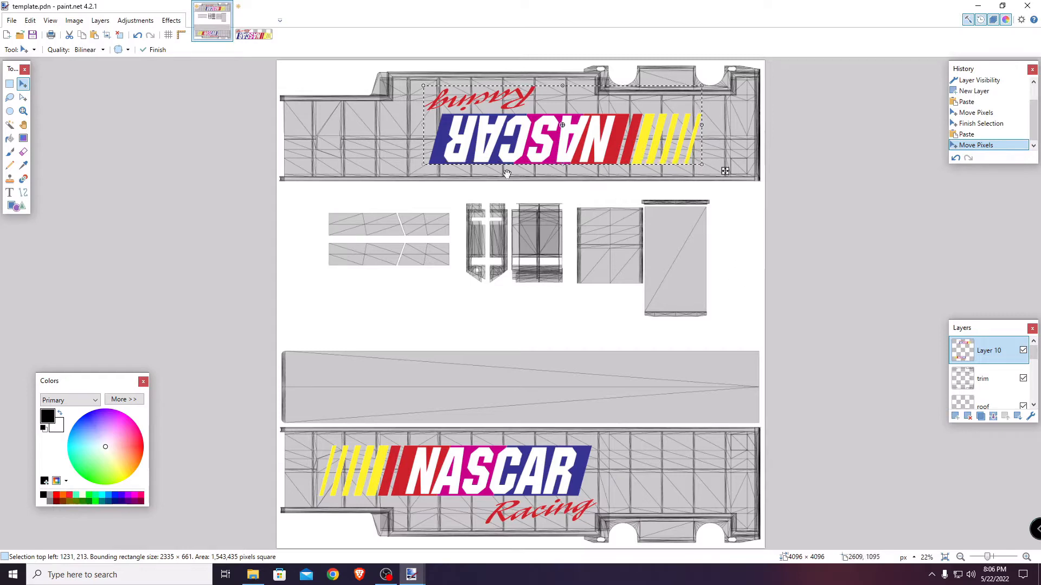
pyautogui.click(30, 20)
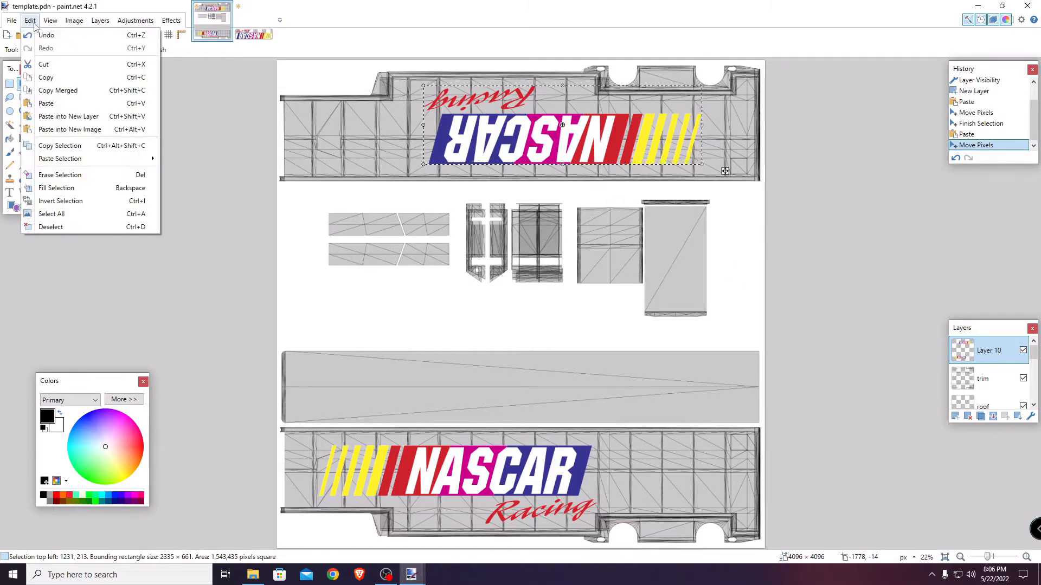
pyautogui.click(69, 227)
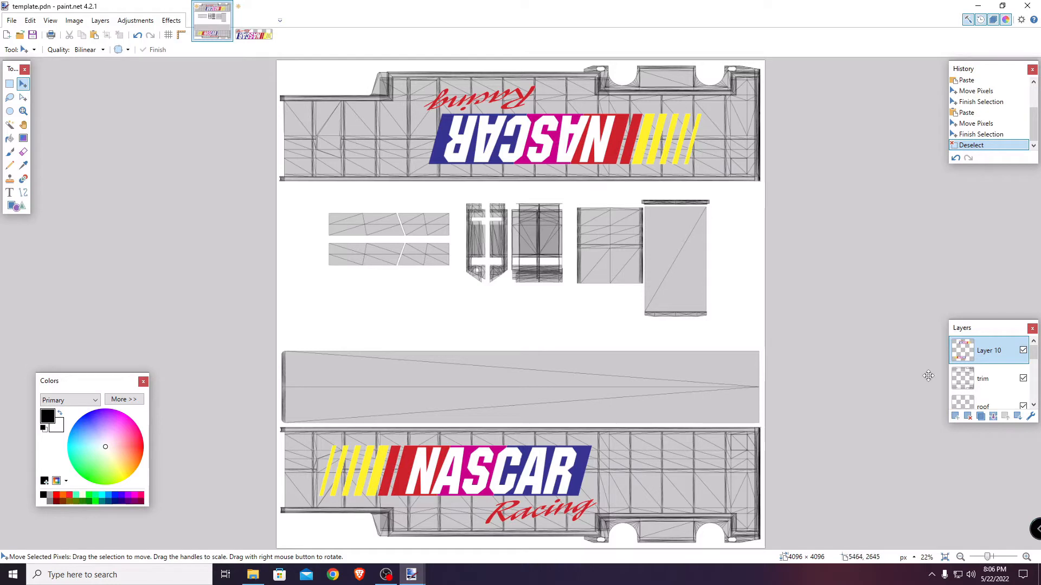
# - Hide the trim, roof, rear door and genset layers
pyautogui.click(1022, 379)
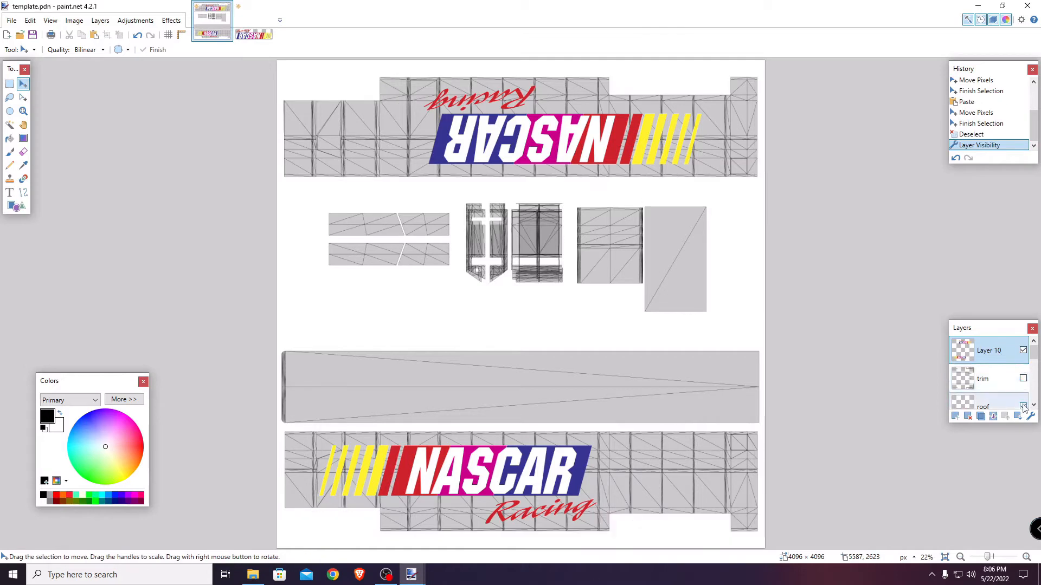
pyautogui.click(1023, 406)
pyautogui.click(1033, 404)
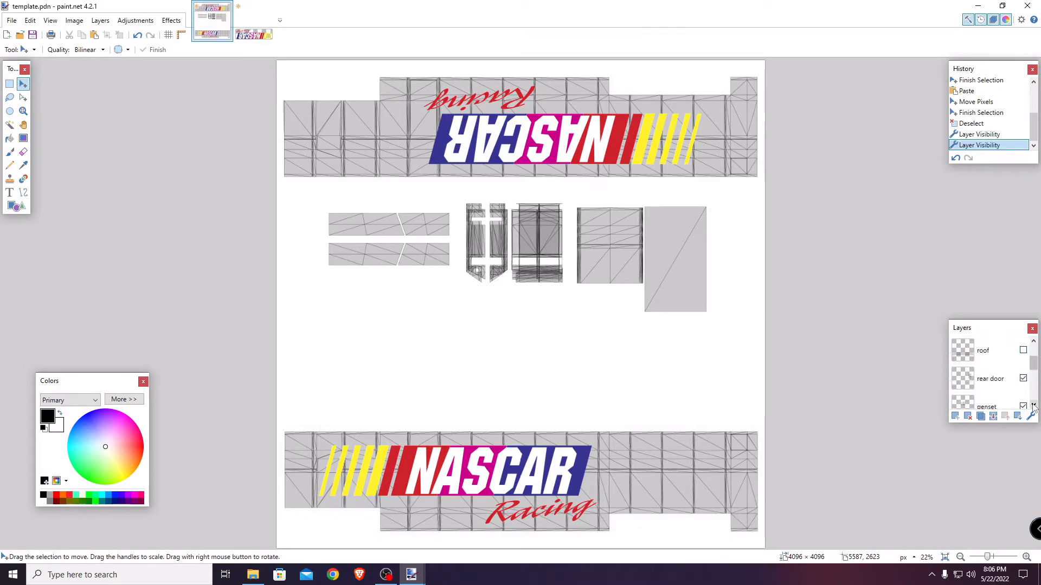
pyautogui.click(1023, 379)
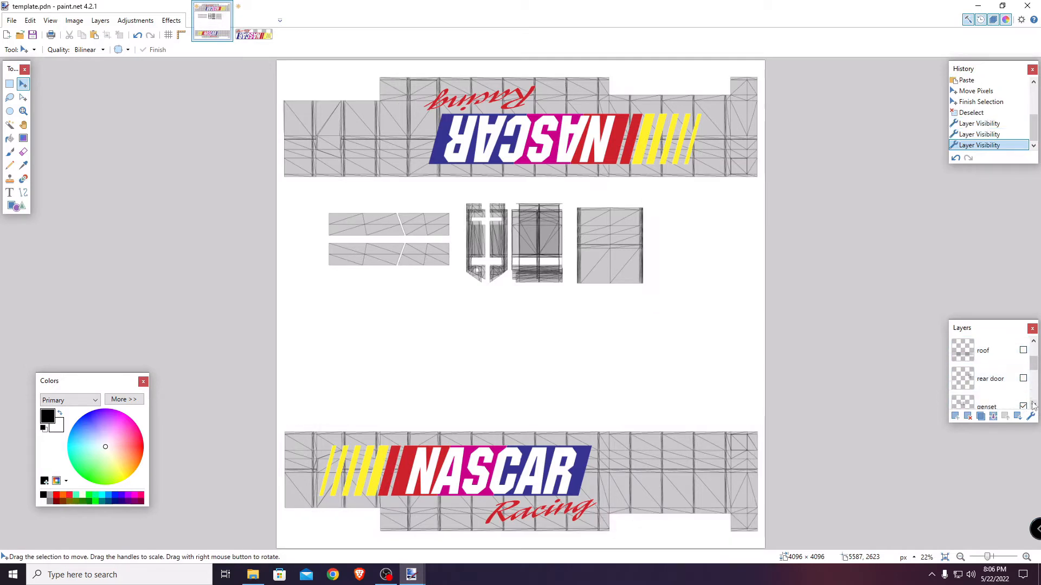
pyautogui.click(1033, 405)
pyautogui.click(1023, 378)
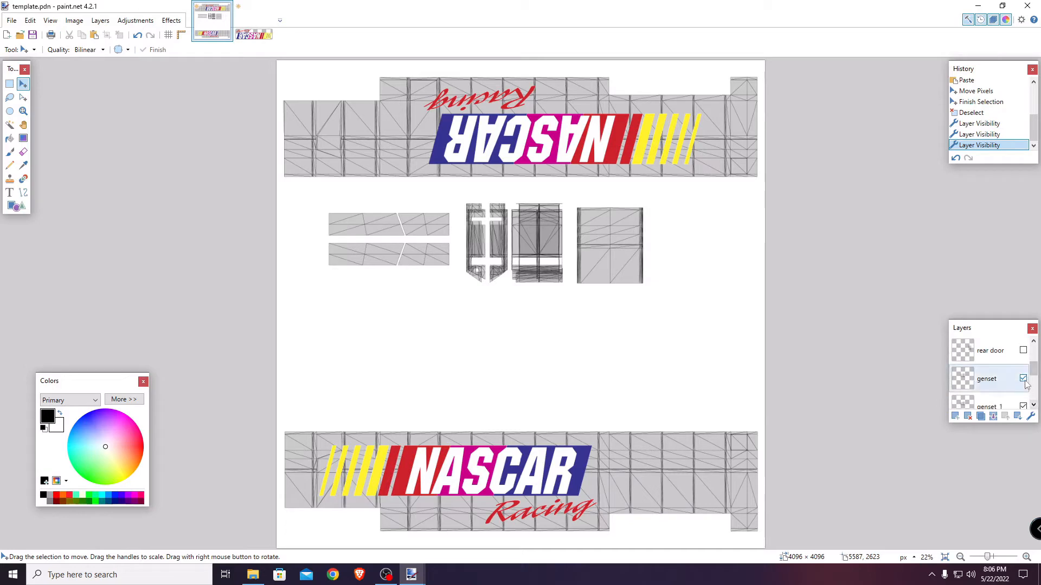
# - Hide the observation deck, front wall, Background and Layer 9 layers
pyautogui.click(1033, 404)
pyautogui.click(1033, 404)
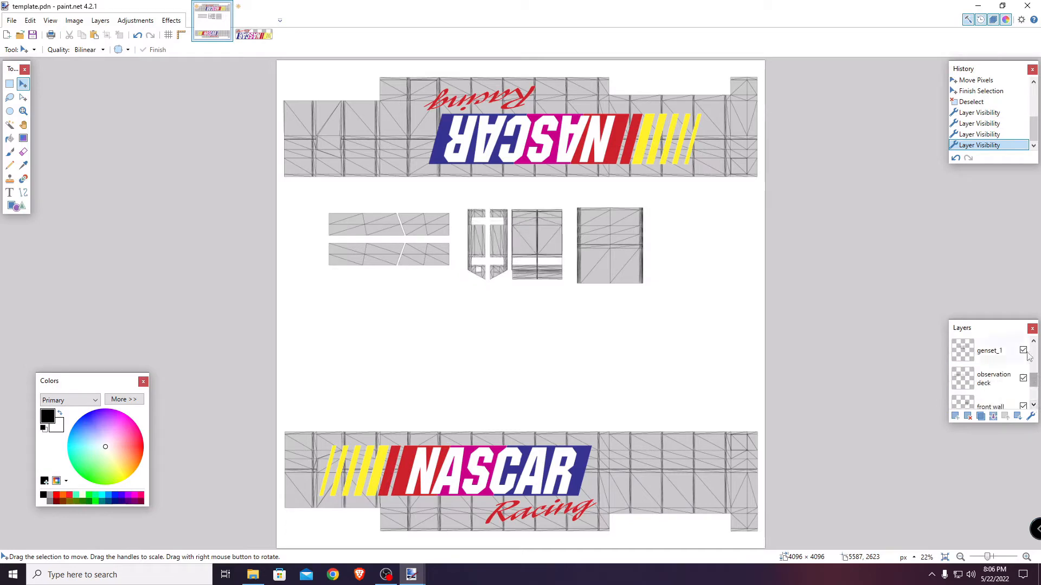
pyautogui.click(1022, 379)
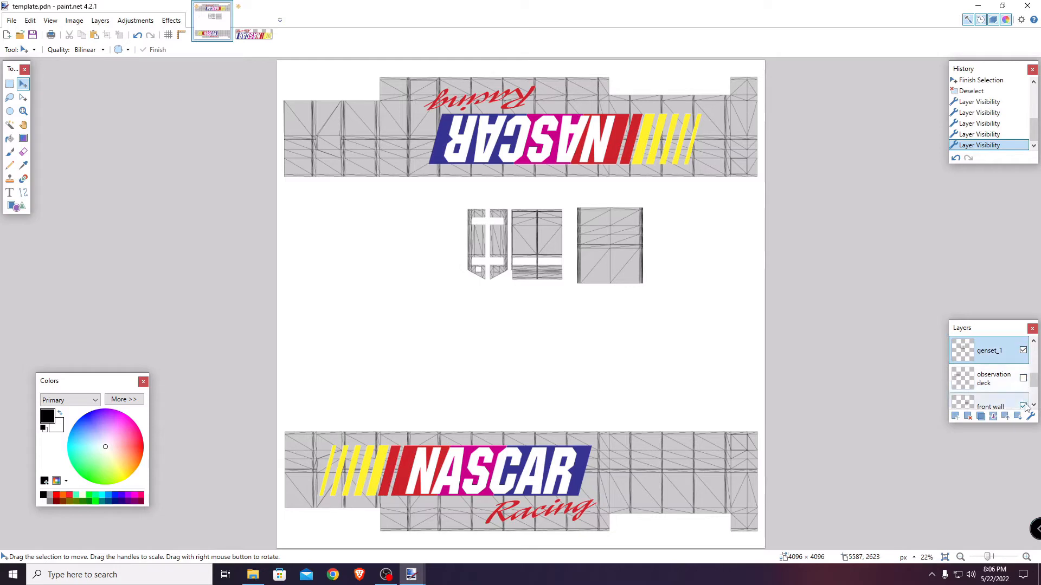
pyautogui.click(1023, 407)
pyautogui.click(1033, 405)
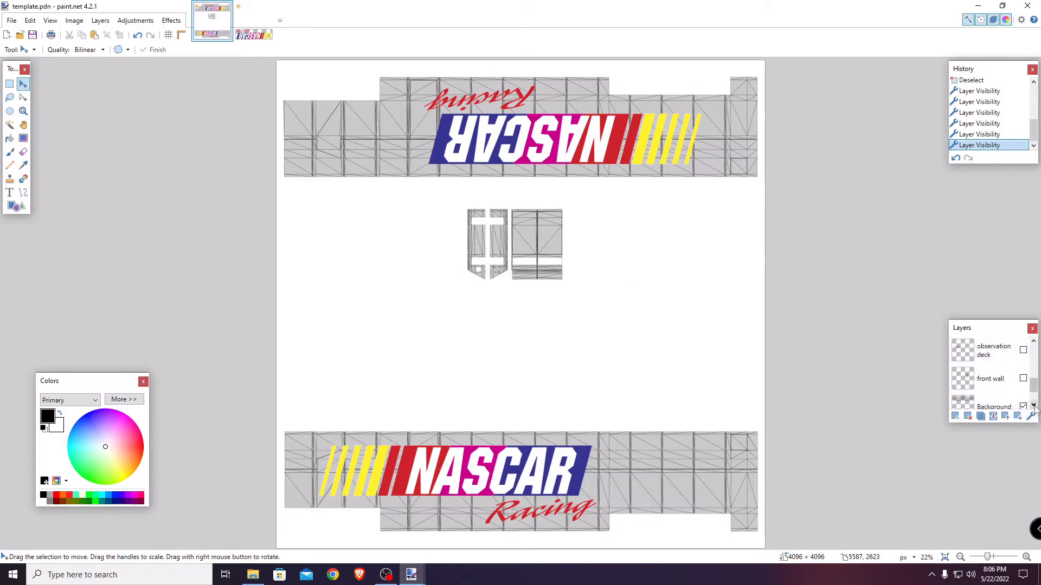
pyautogui.click(1033, 405)
pyautogui.click(1022, 379)
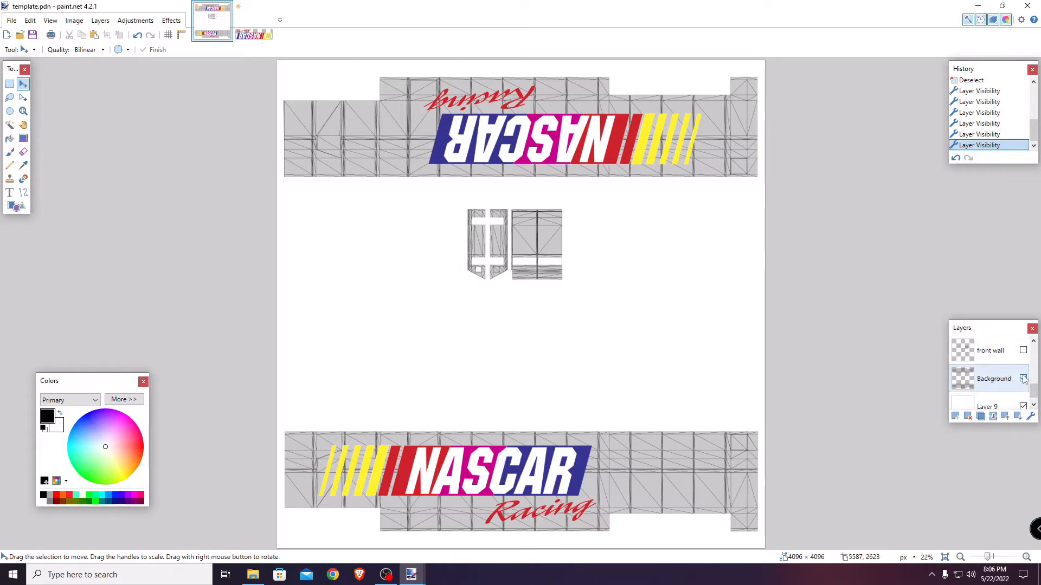
pyautogui.click(1023, 378)
pyautogui.click(1022, 406)
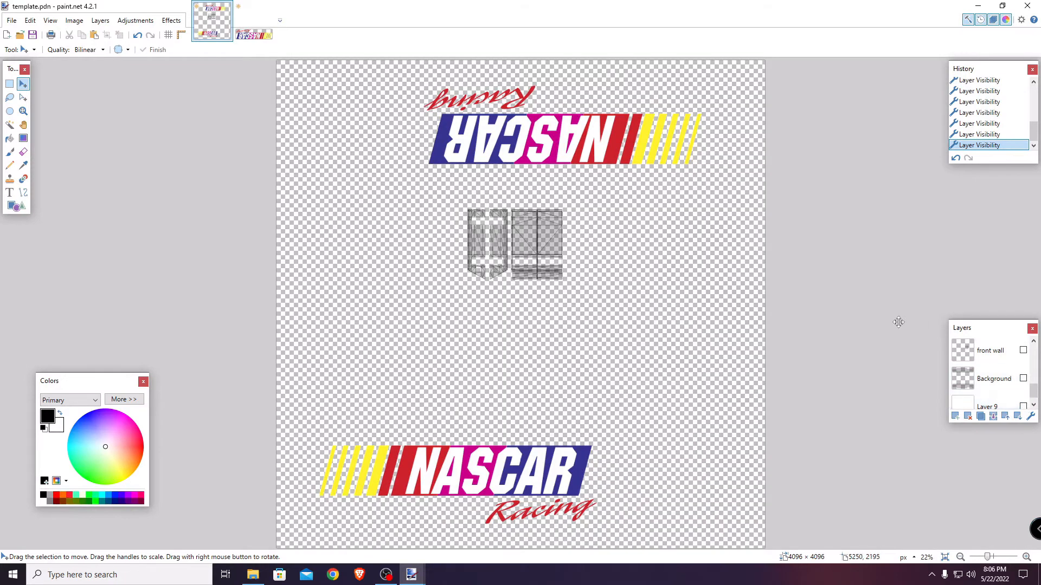
# - Hide the genset_1 layer so that only the logo layer is left showing
pyautogui.moveTo(1034, 386); pyautogui.dragTo(1034, 390)
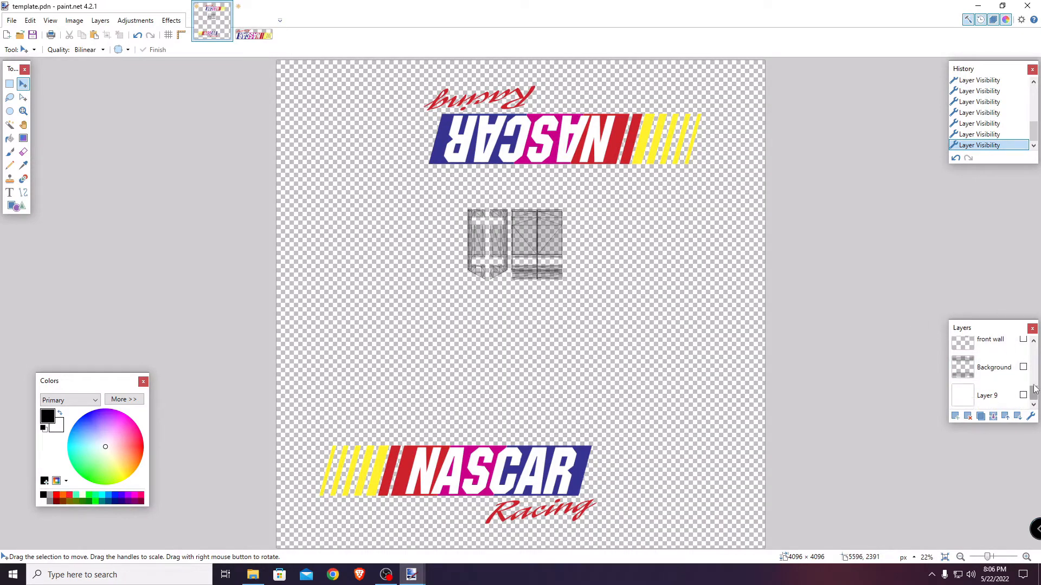
pyautogui.scroll(3, 1034, 389)
pyautogui.click(1023, 396)
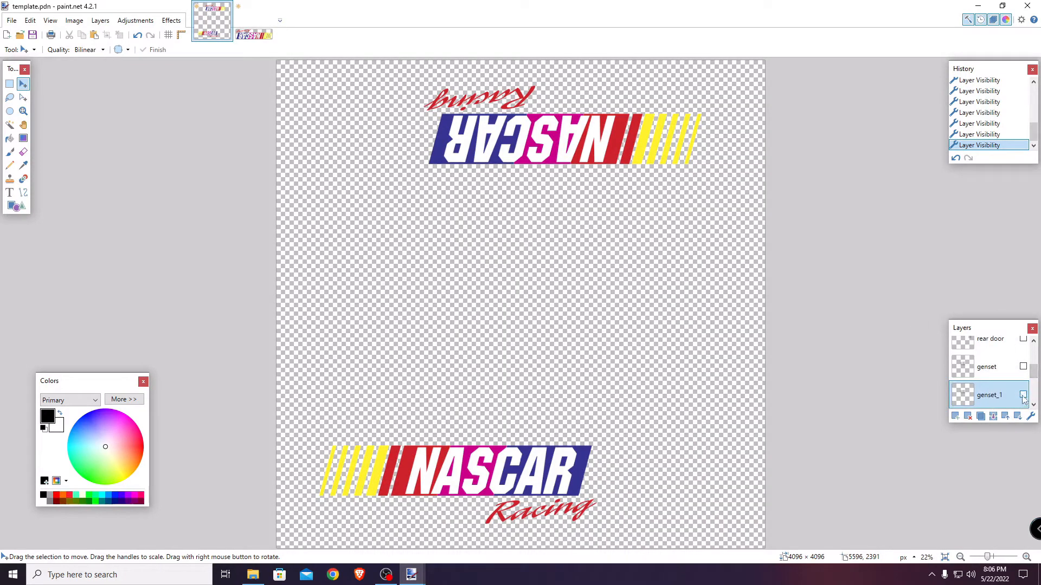
pyautogui.scroll(5, 1023, 398)
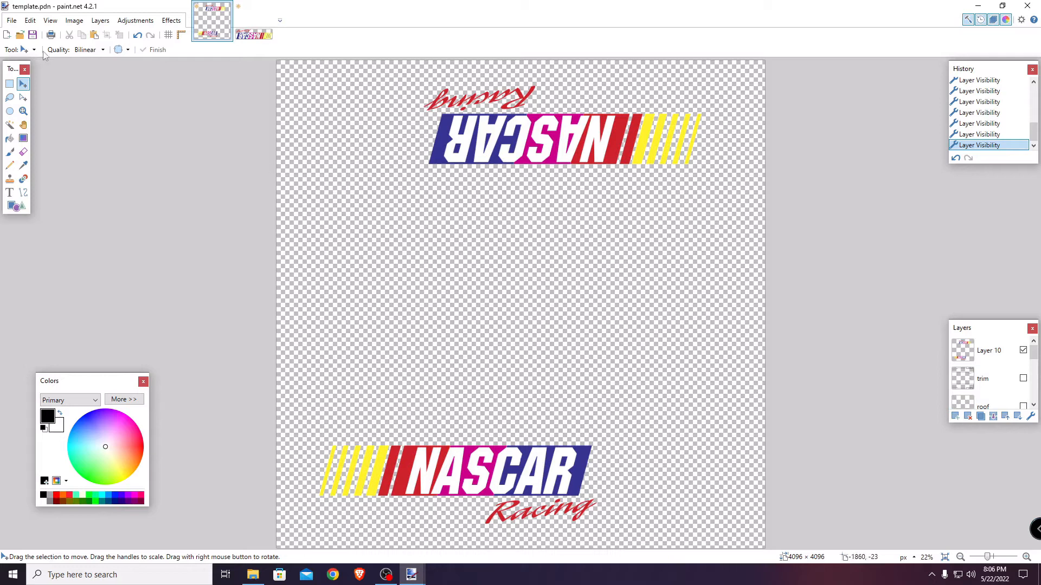
# - Save the image as a DirectDraw Surface (DDS) file over decal_3 in the inner featherlite_Ver_8.11 folder, flattening the layers
pyautogui.click(12, 20)
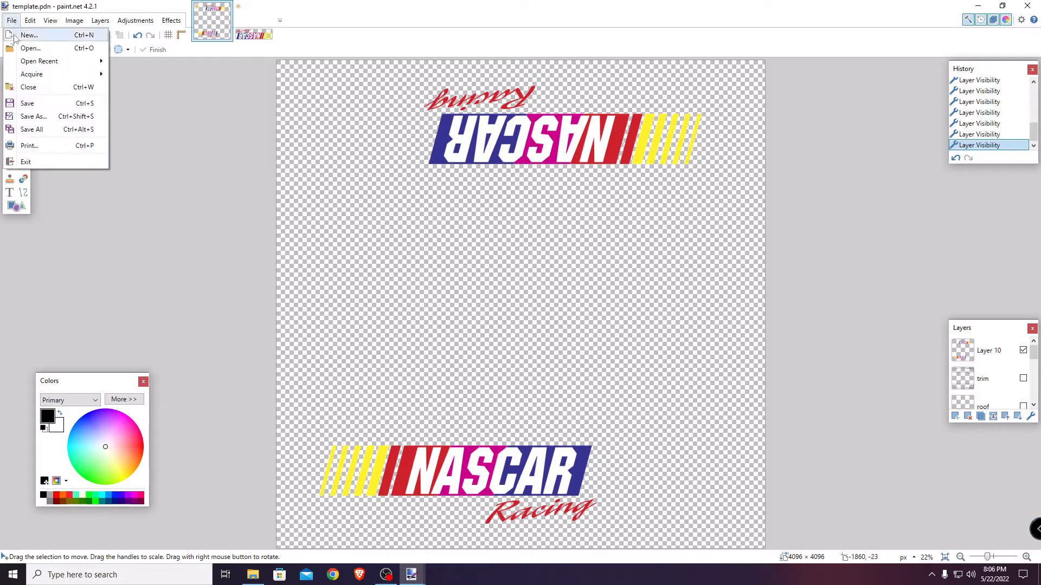
pyautogui.click(31, 114)
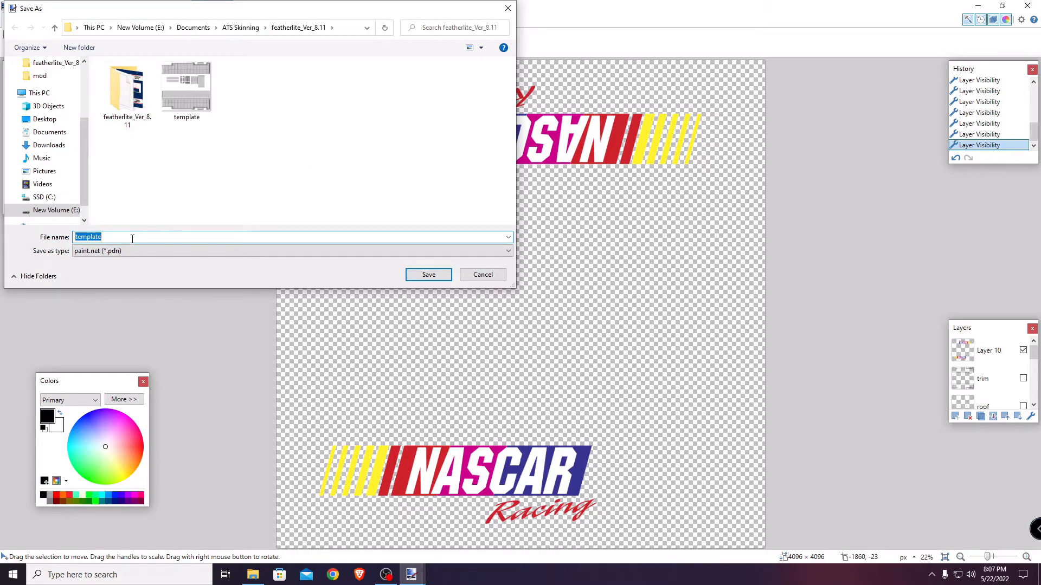
pyautogui.doubleClick(129, 114)
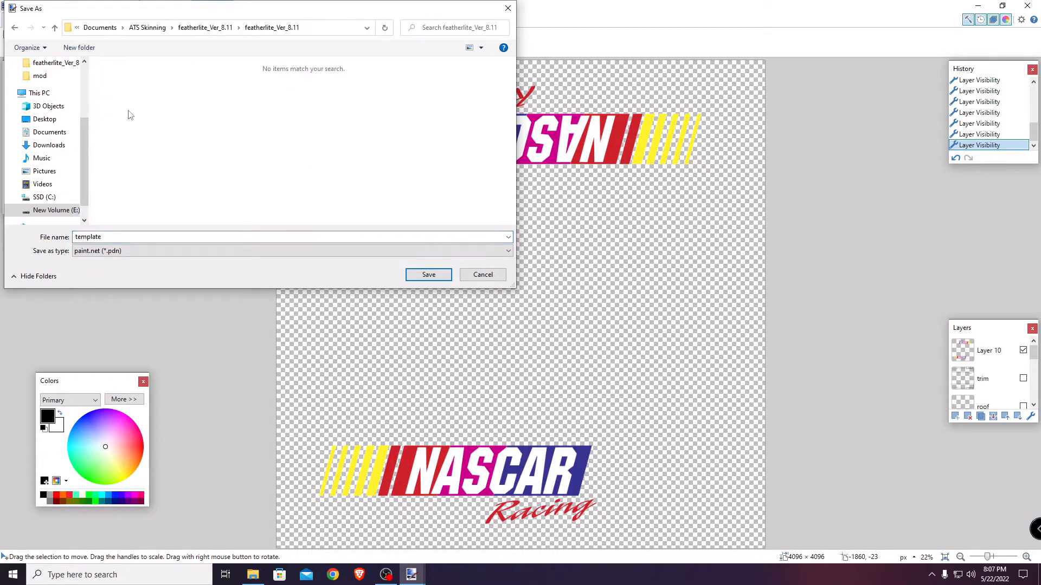
pyautogui.click(497, 253)
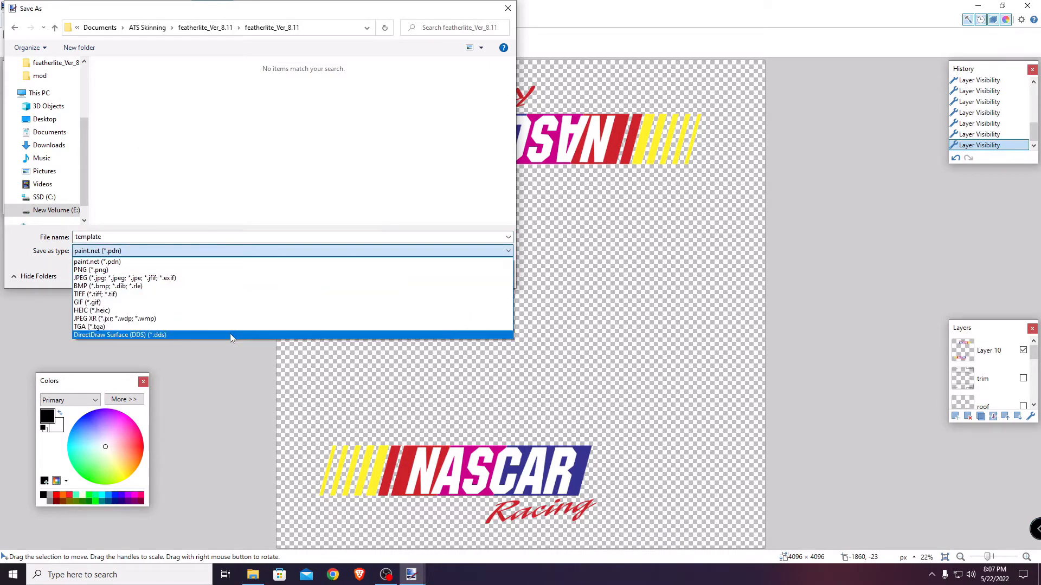
pyautogui.click(230, 334)
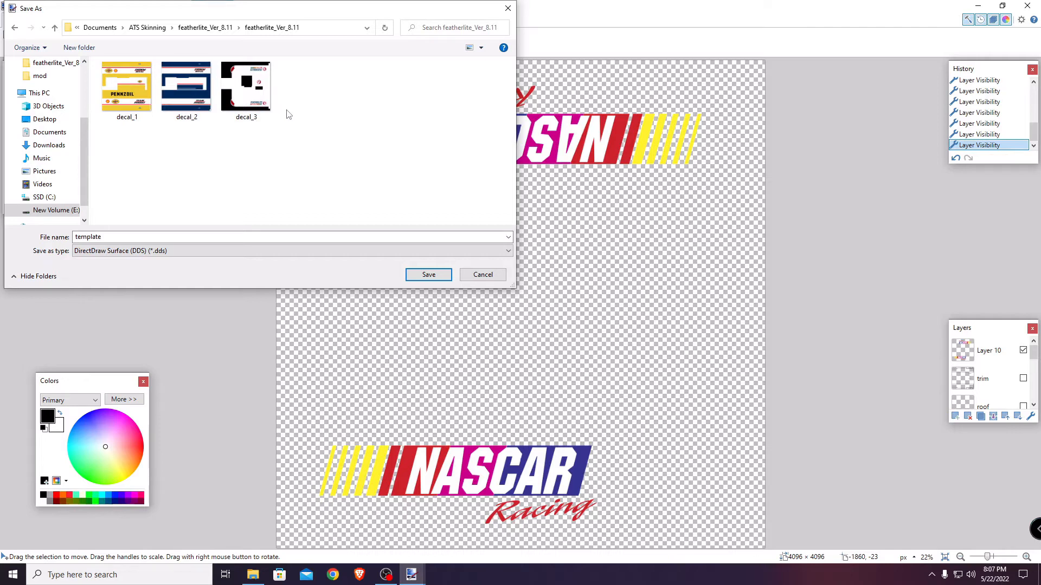
pyautogui.click(248, 96)
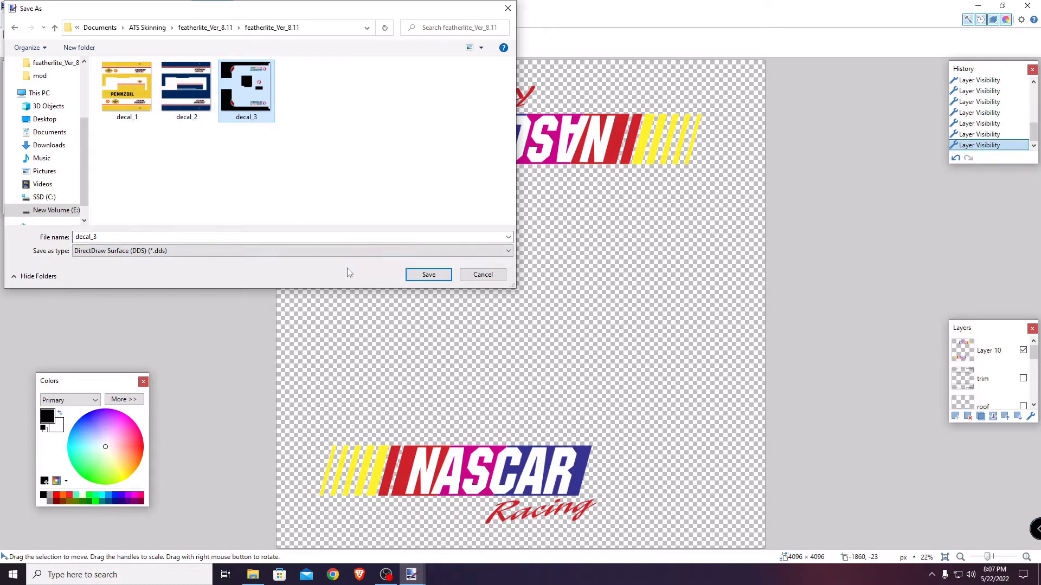
pyautogui.click(419, 277)
pyautogui.click(546, 288)
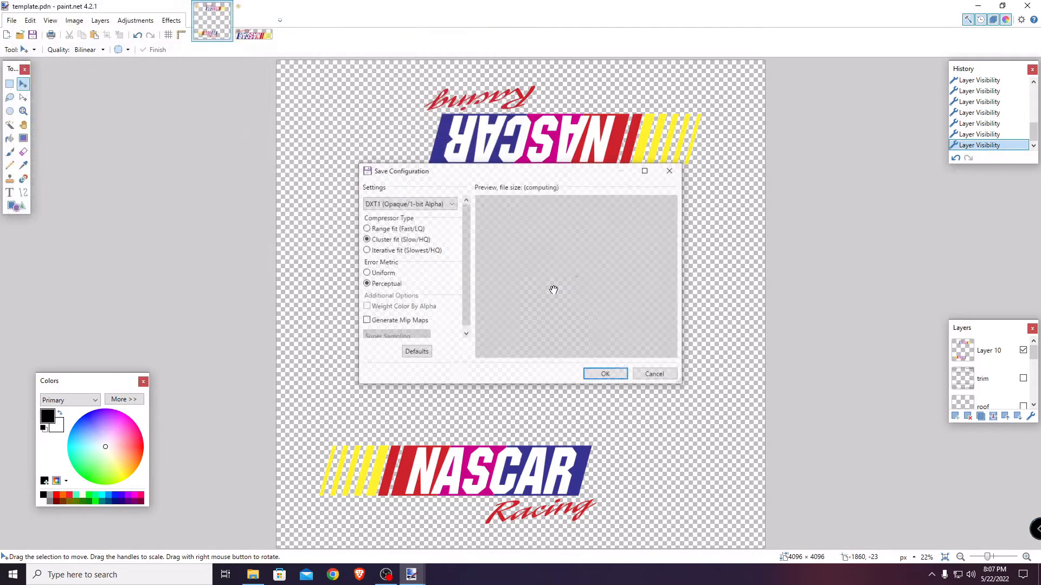
pyautogui.click(599, 377)
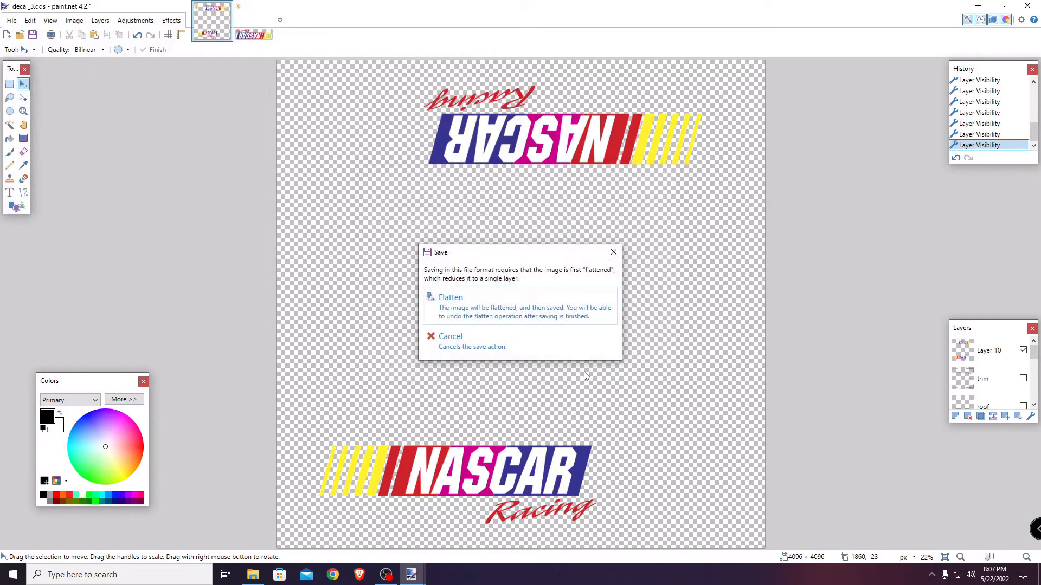
pyautogui.click(532, 317)
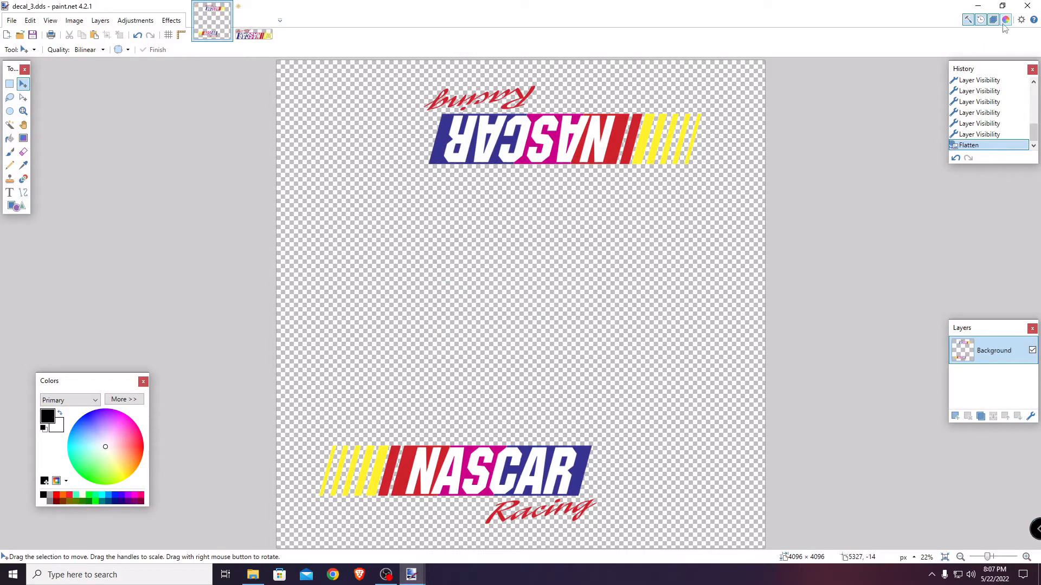
# - Close paint.net and discard the unsaved changes to logo.png
pyautogui.click(1027, 6)
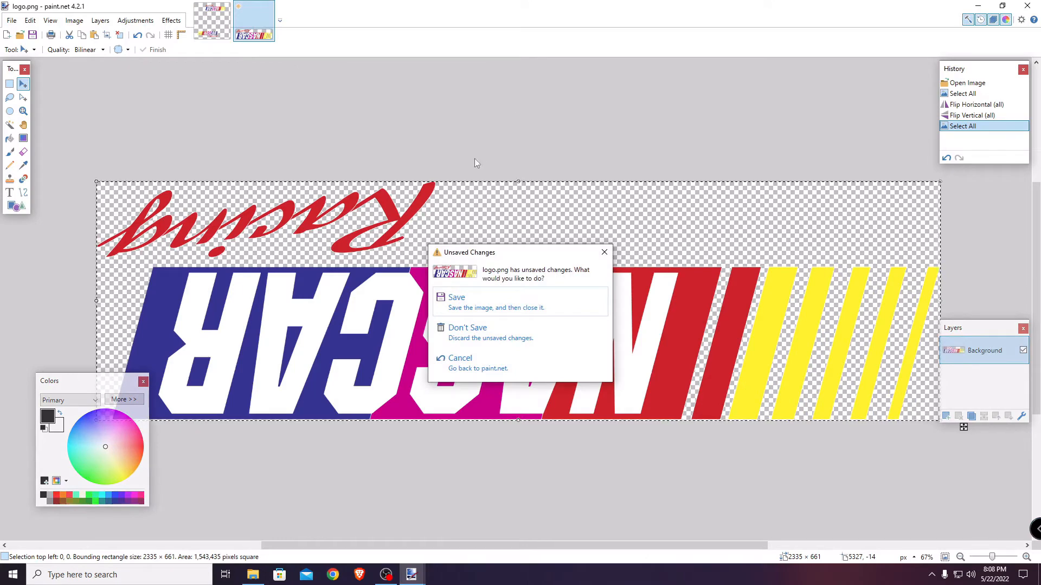
pyautogui.click(488, 329)
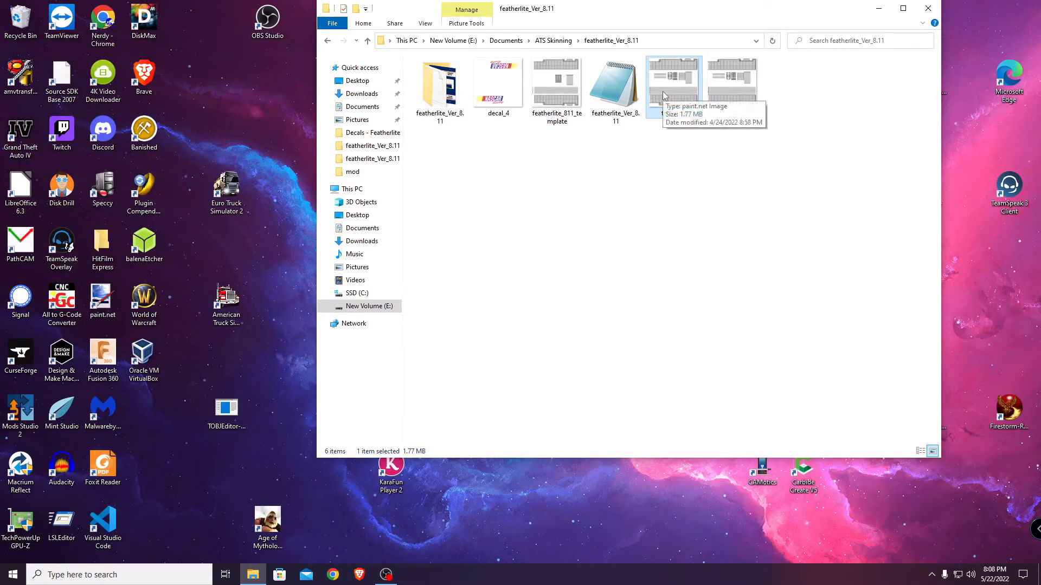
pyautogui.click(658, 203)
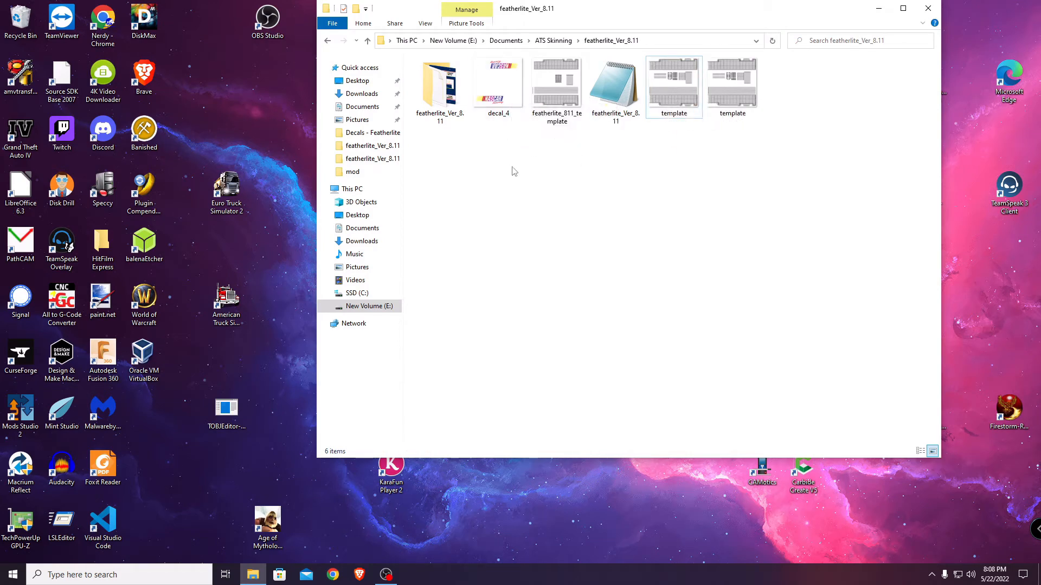
# - Check the saved decal_3 image in the inner featherlite_Ver_8.11 folder under ATS Skinning, and return to its parent folder
pyautogui.click(553, 41)
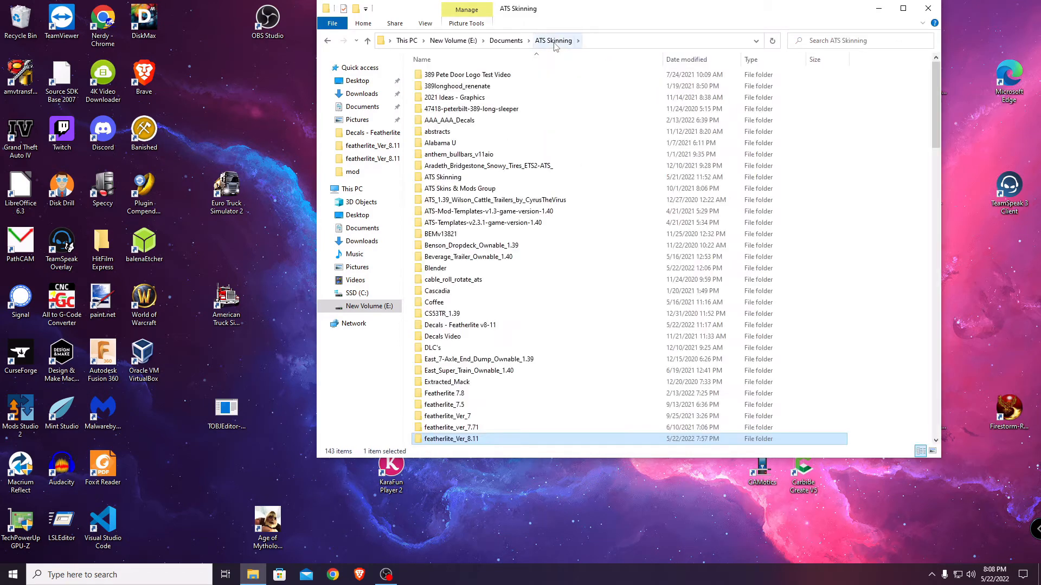
pyautogui.doubleClick(490, 441)
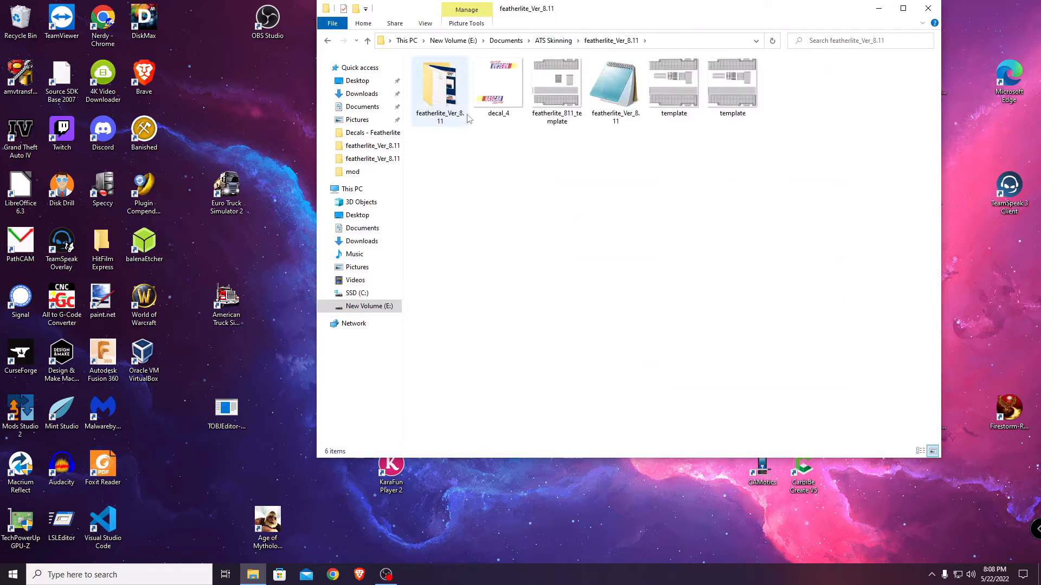
pyautogui.doubleClick(454, 96)
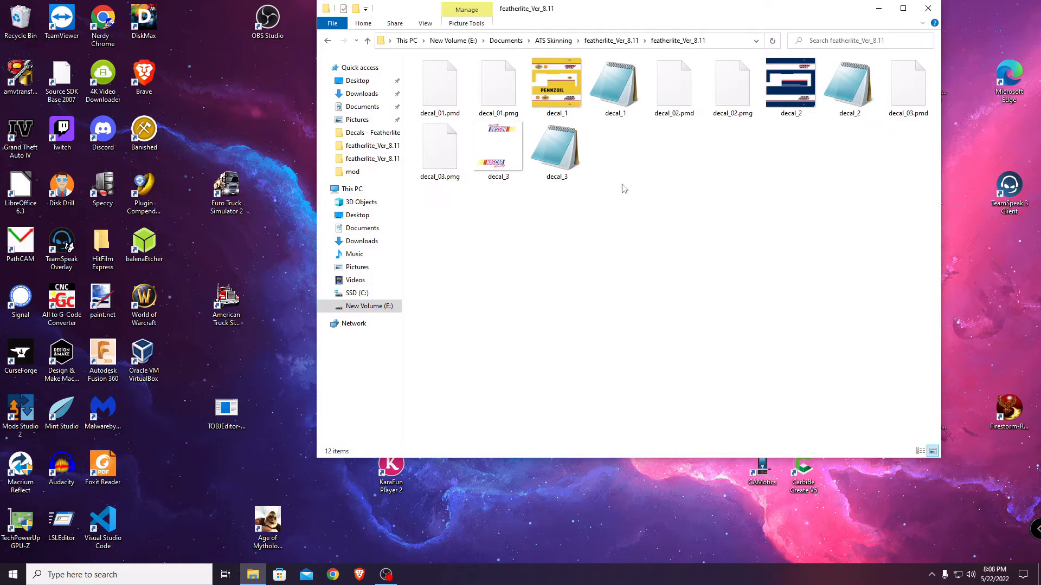
pyautogui.click(504, 163)
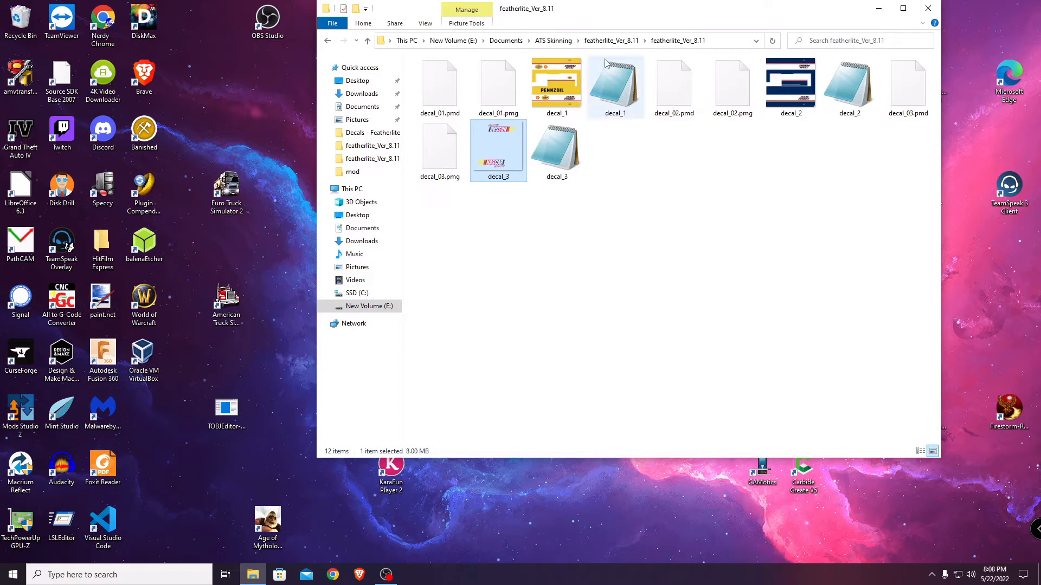
pyautogui.click(611, 40)
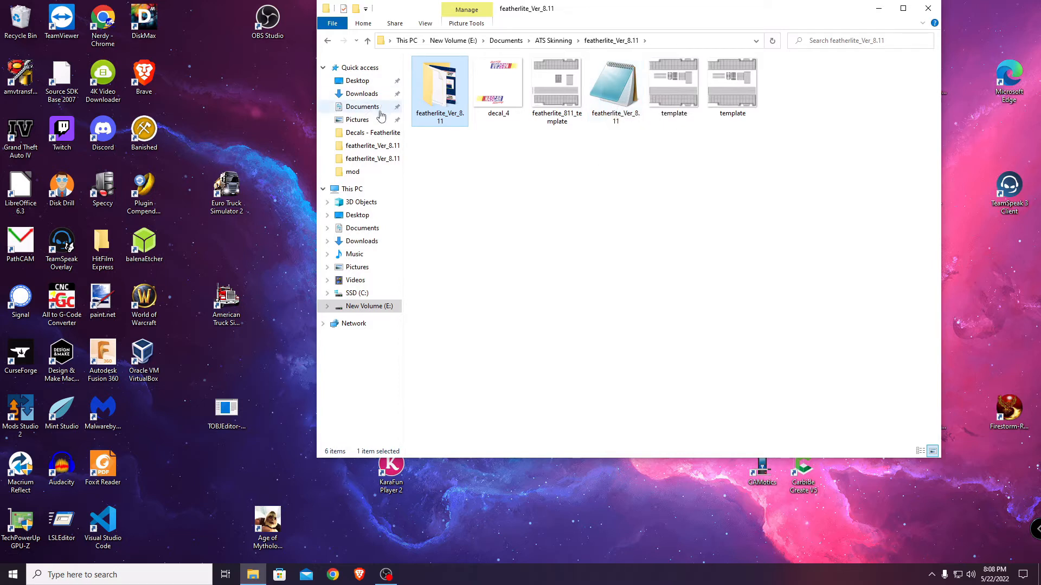
# - Open the mod folder inside the American Truck Simulator folder in Documents
pyautogui.click(363, 108)
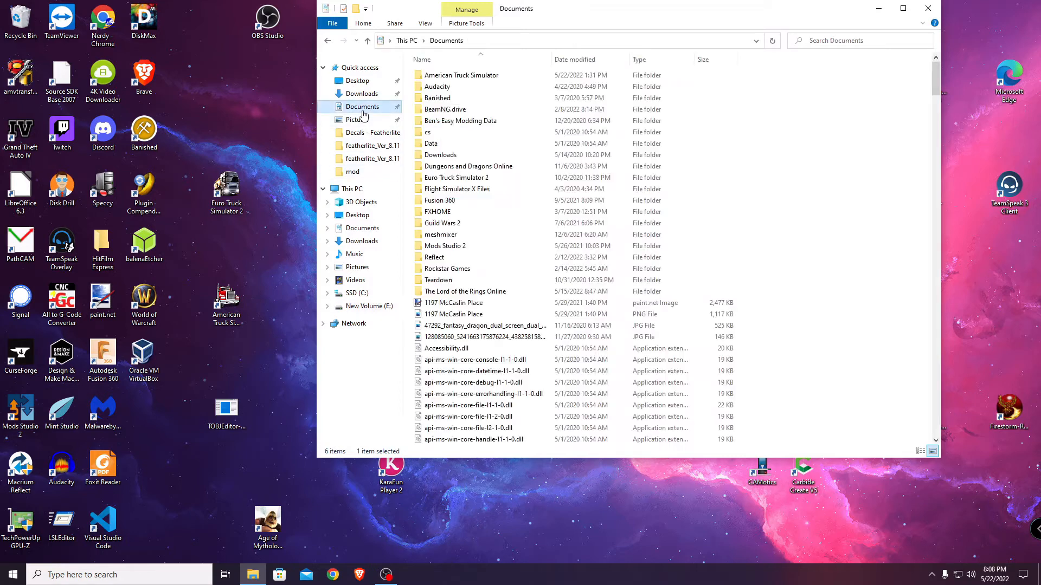
pyautogui.doubleClick(478, 76)
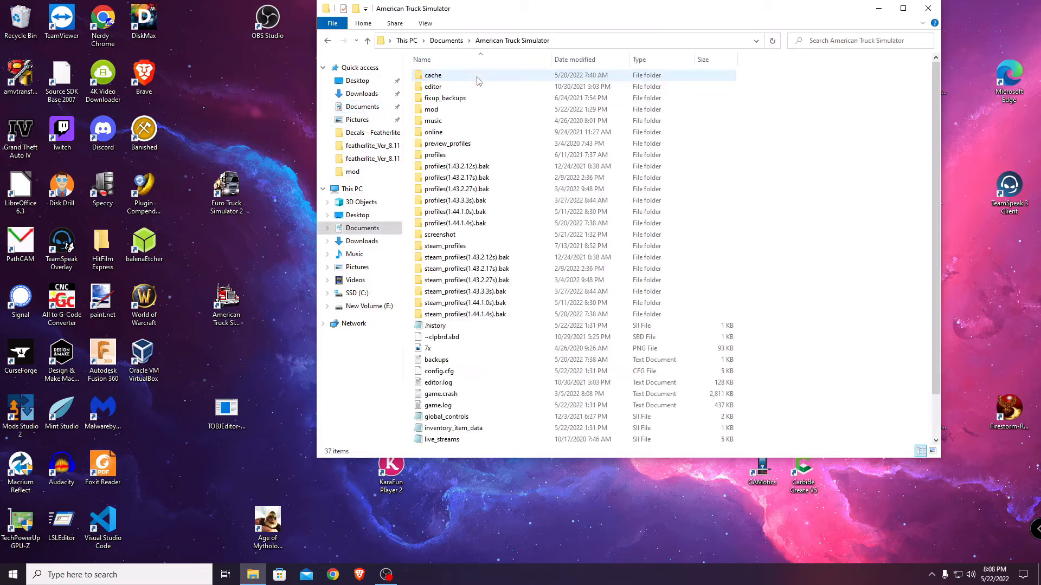
pyautogui.doubleClick(469, 110)
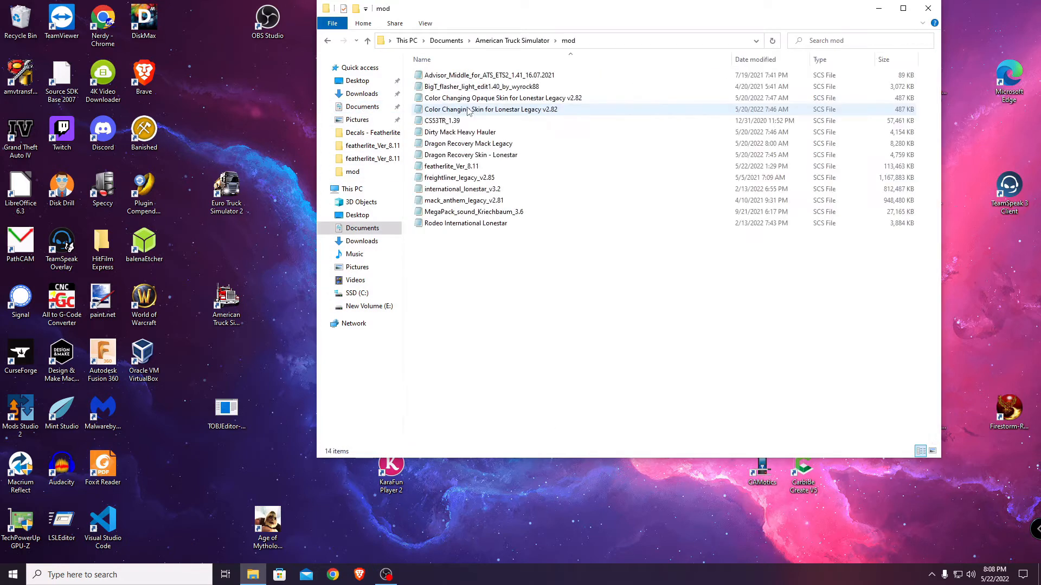
# - Open the featherlite_Ver_8.11 SCS file in WinRAR, dismiss the licence reminder and go into the archive's decal folder
pyautogui.click(500, 168)
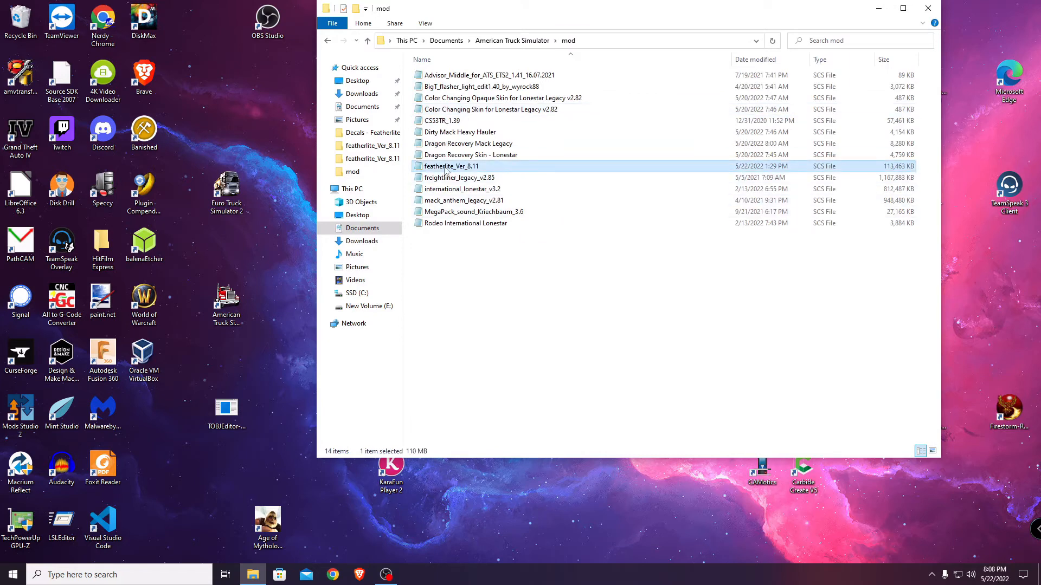
pyautogui.rightClick(524, 169)
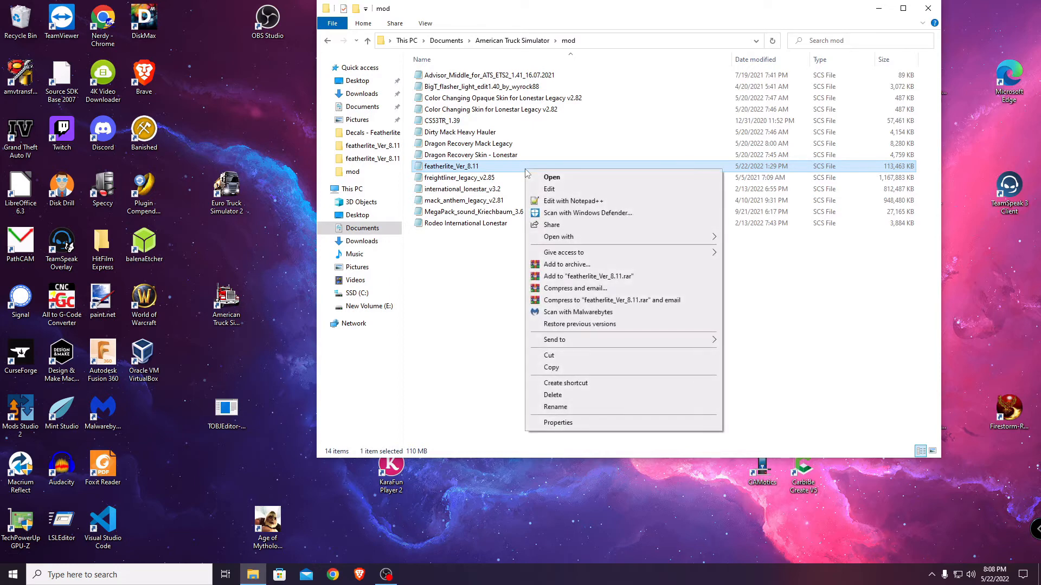
pyautogui.moveTo(565, 237)
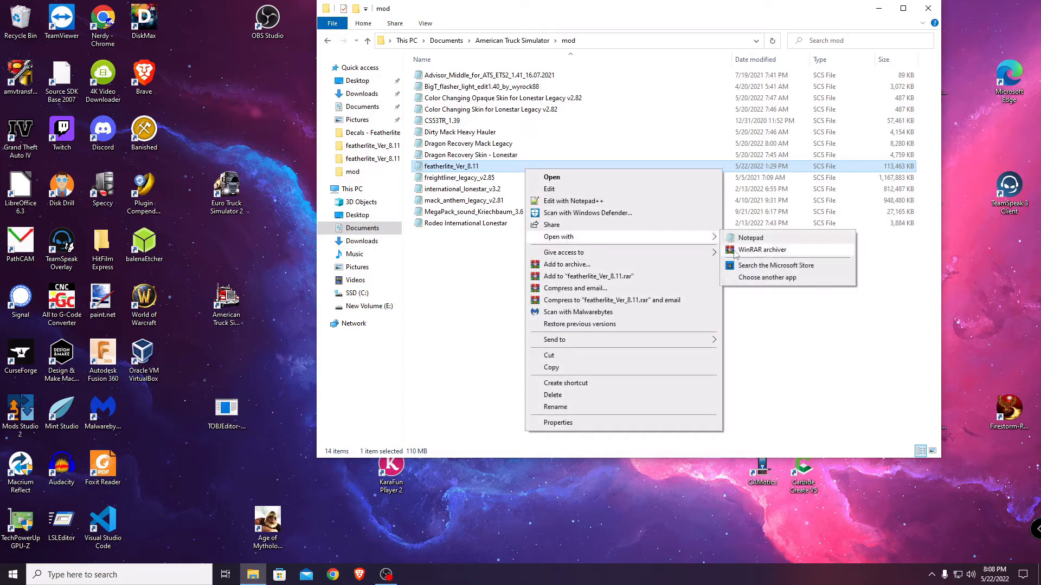
pyautogui.click(742, 250)
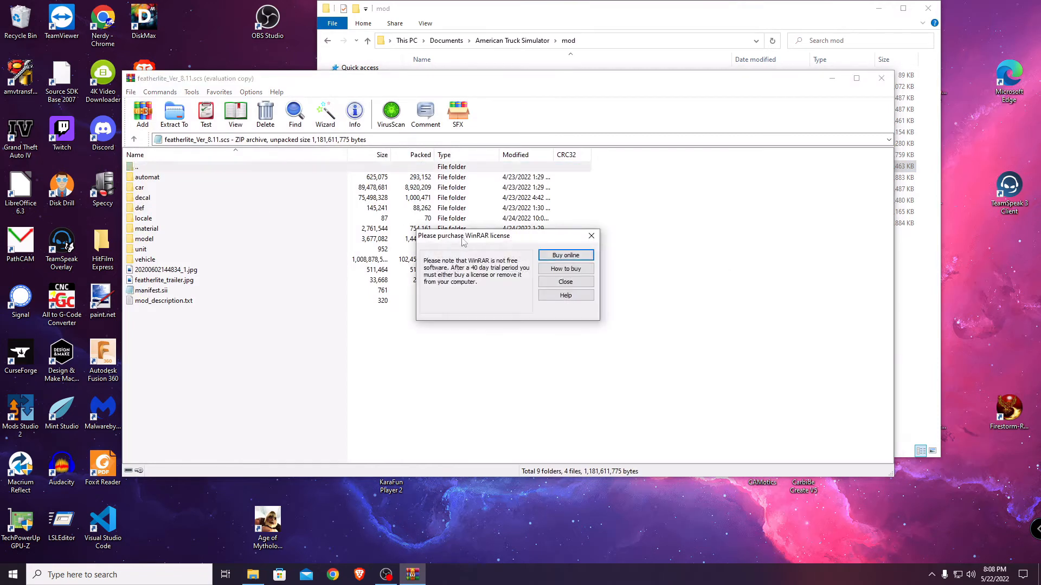
pyautogui.click(591, 237)
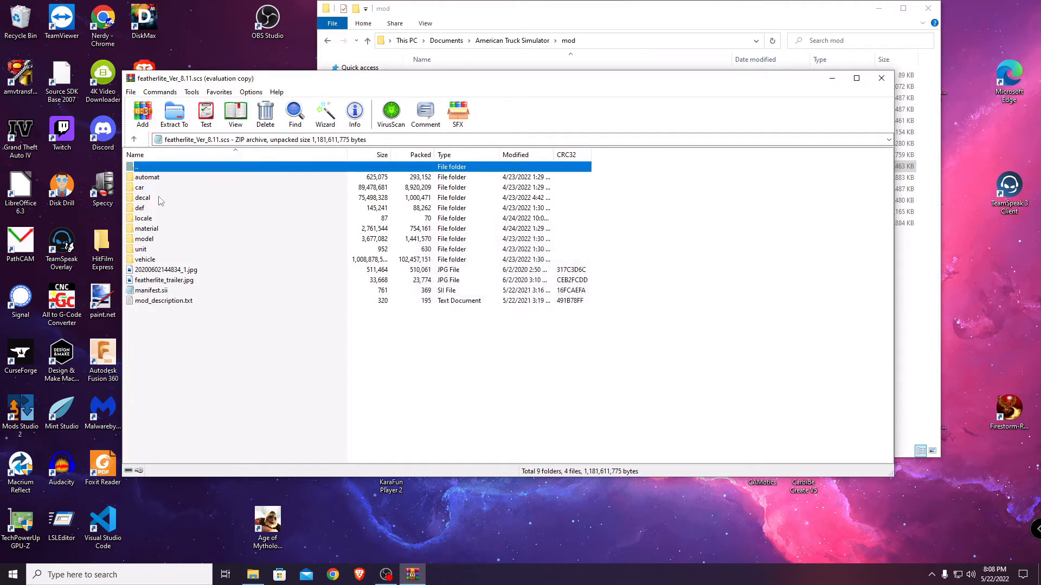
pyautogui.doubleClick(160, 200)
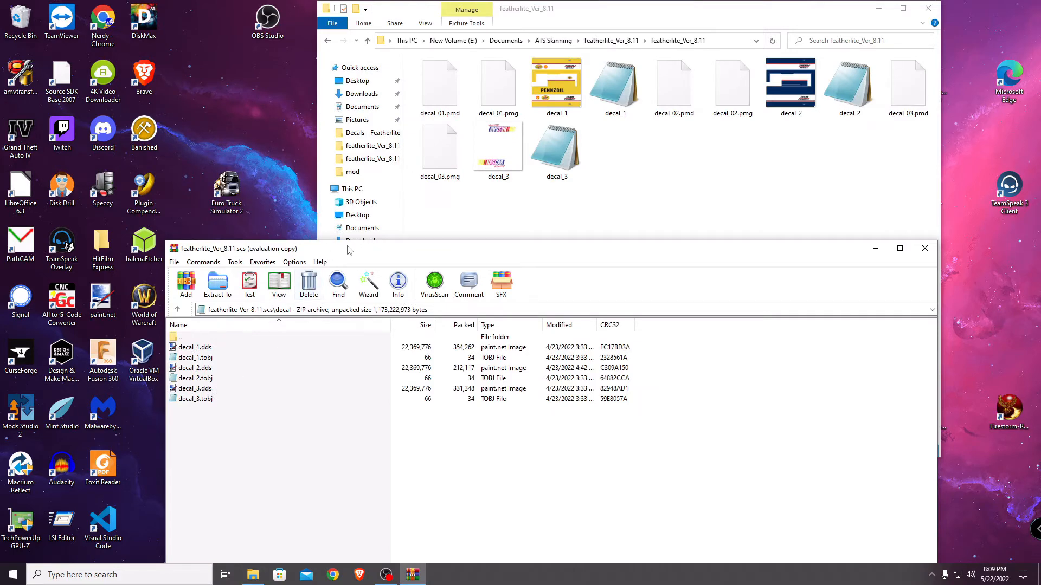
# - Delete decal_3.dds from the archive's decal folder
pyautogui.moveTo(349, 251); pyautogui.dragTo(341, 75)
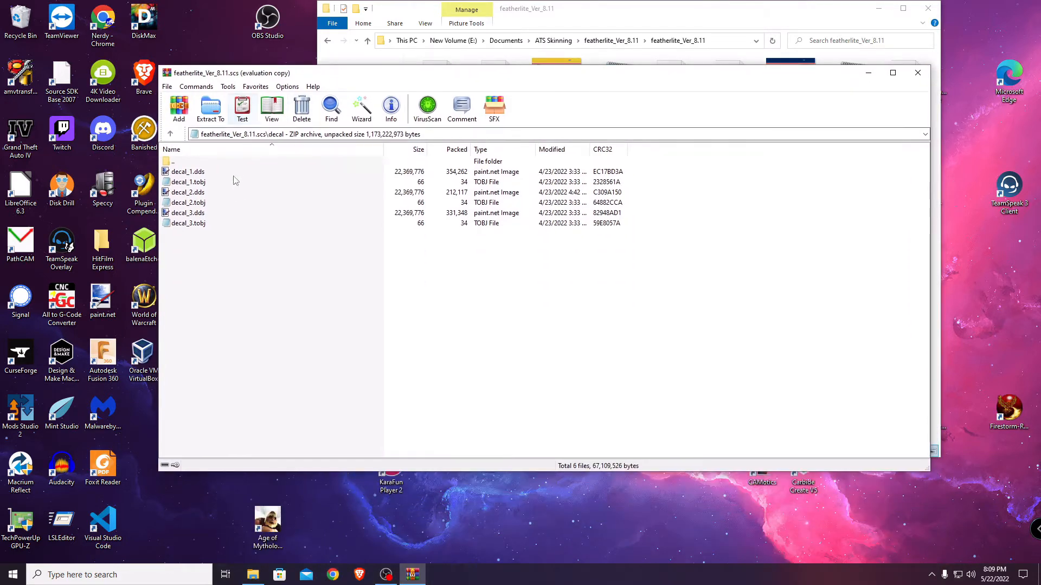
pyautogui.click(216, 215)
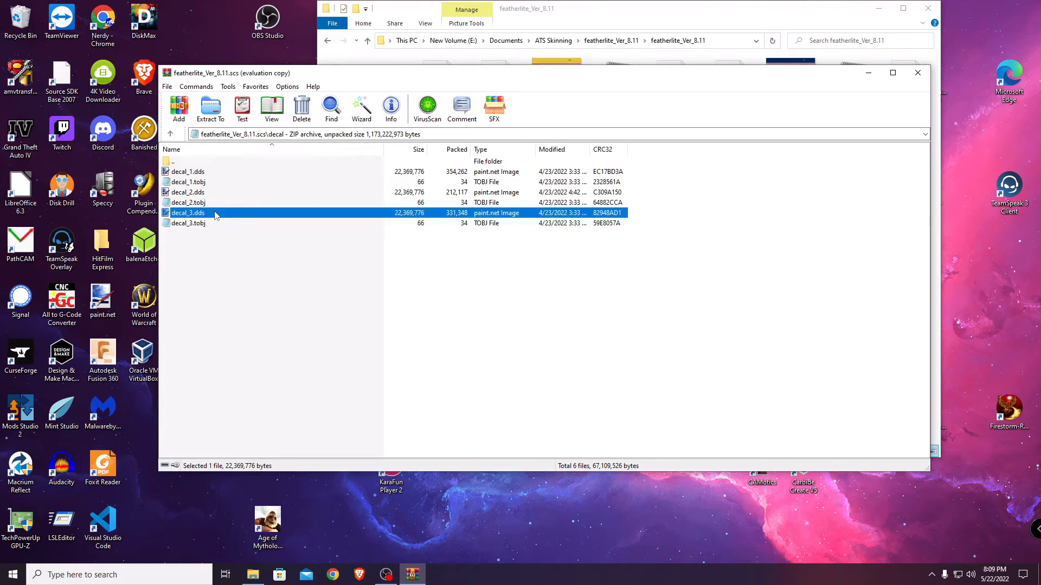
pyautogui.press('Delete')
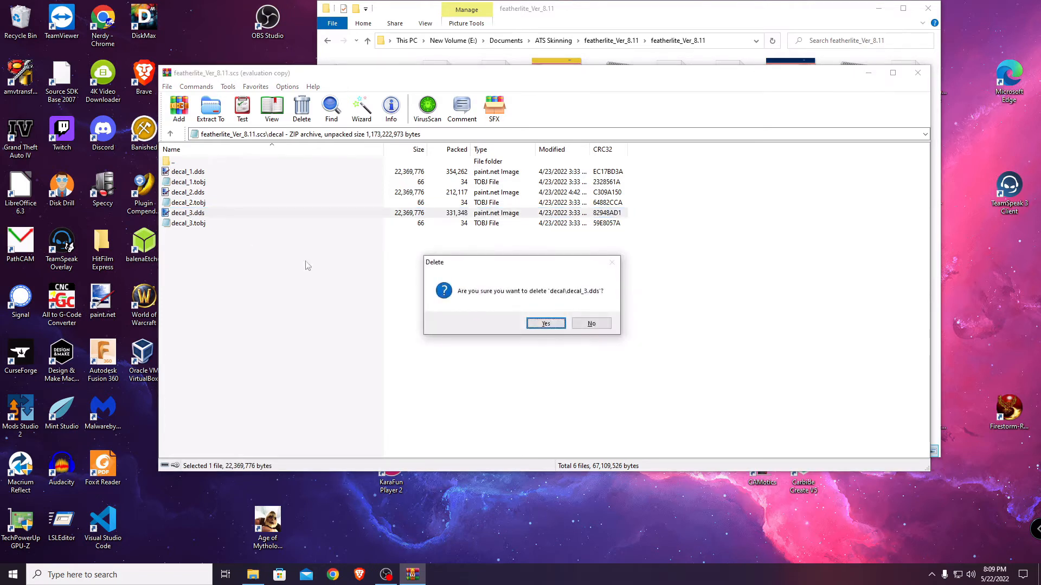
pyautogui.click(542, 325)
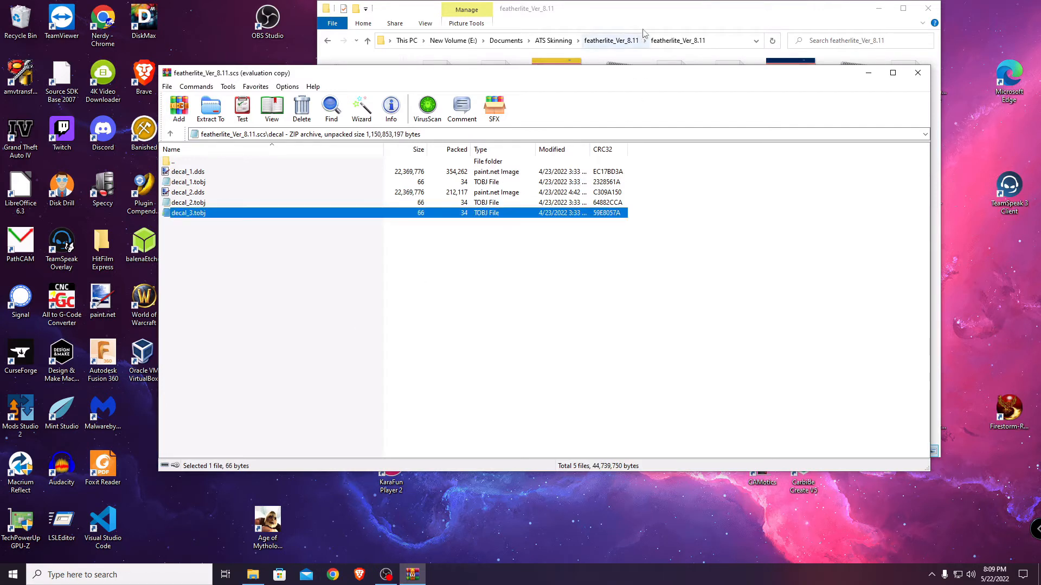
# - Start adding files to the archive's decal folder and browse to featherlite_Ver_8.11 under Documents, ATS Skinning on New Volume (E:)
pyautogui.rightClick(304, 271)
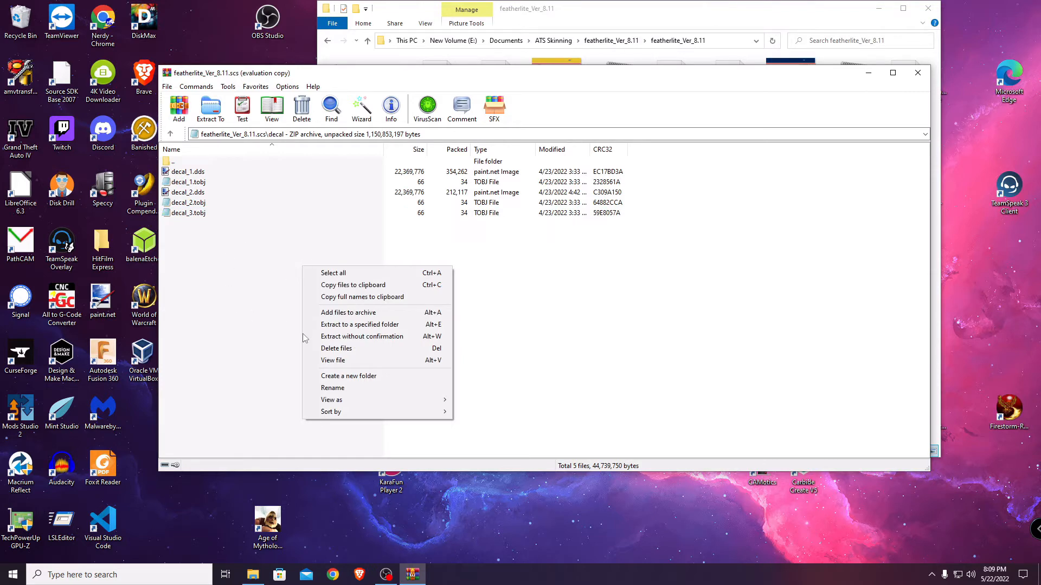
pyautogui.click(325, 313)
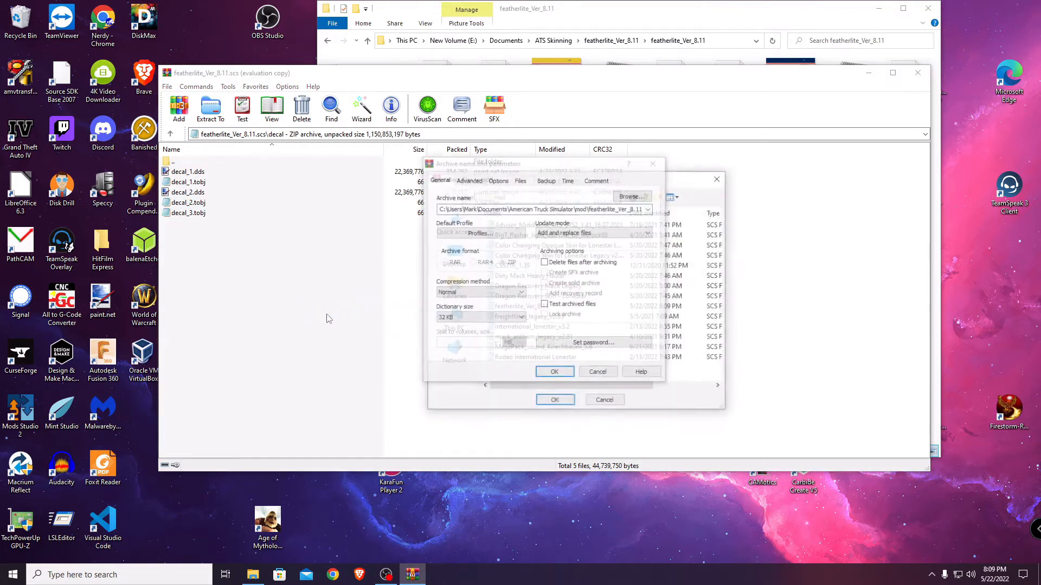
pyautogui.click(616, 197)
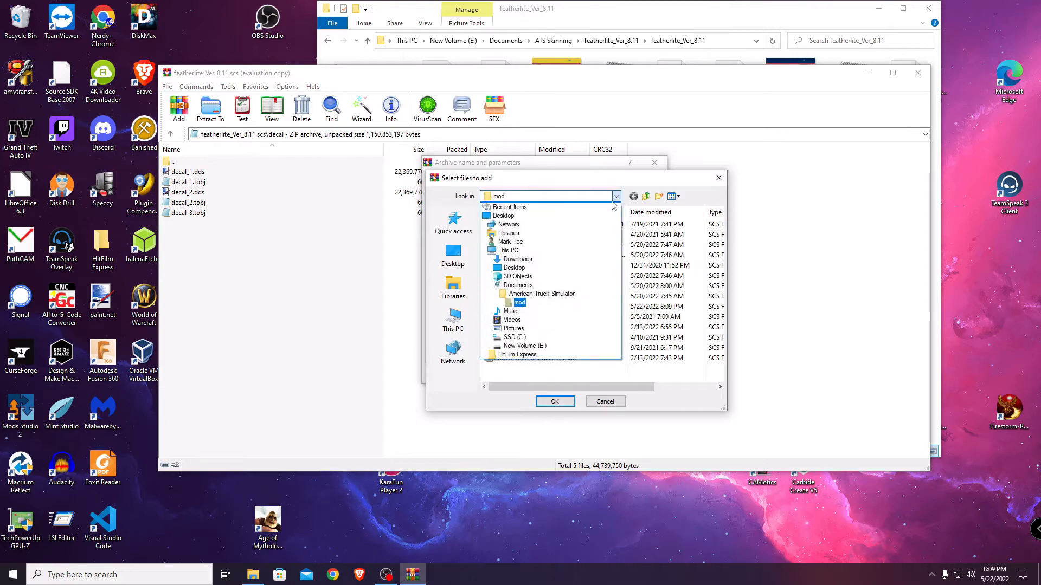
pyautogui.click(535, 348)
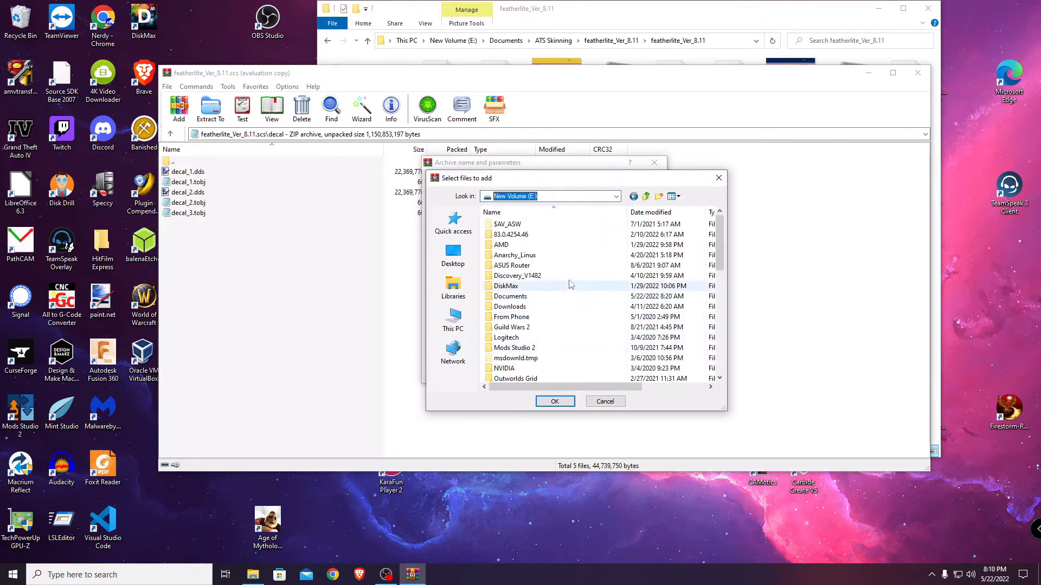
pyautogui.doubleClick(550, 301)
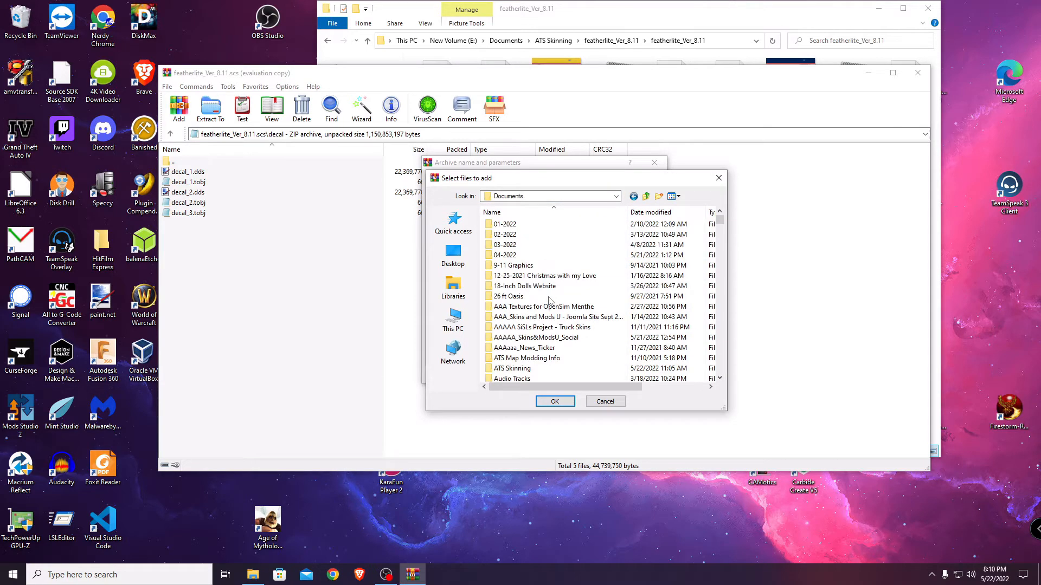
pyautogui.doubleClick(537, 368)
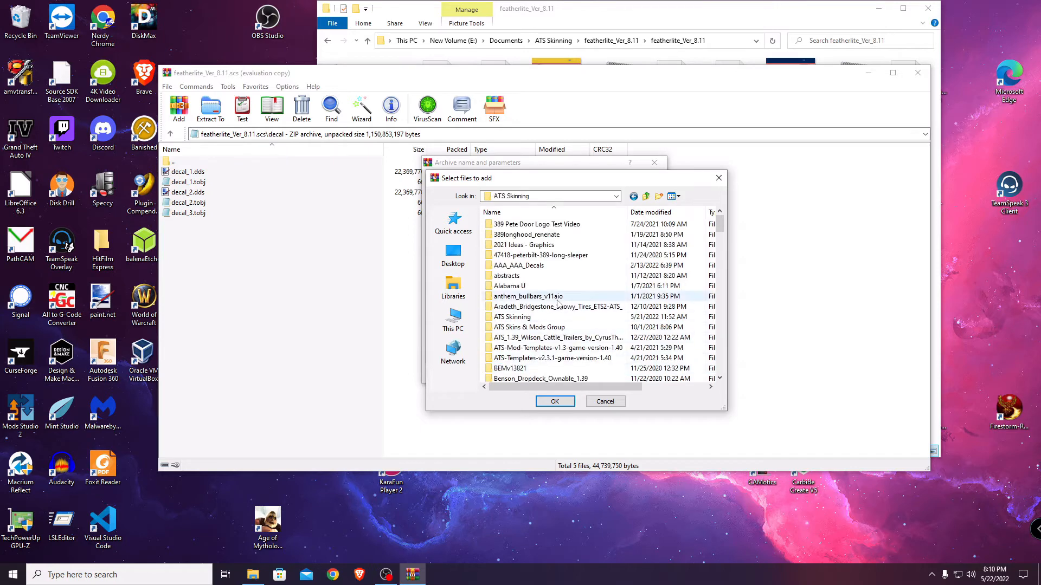
pyautogui.scroll(-5, 558, 304)
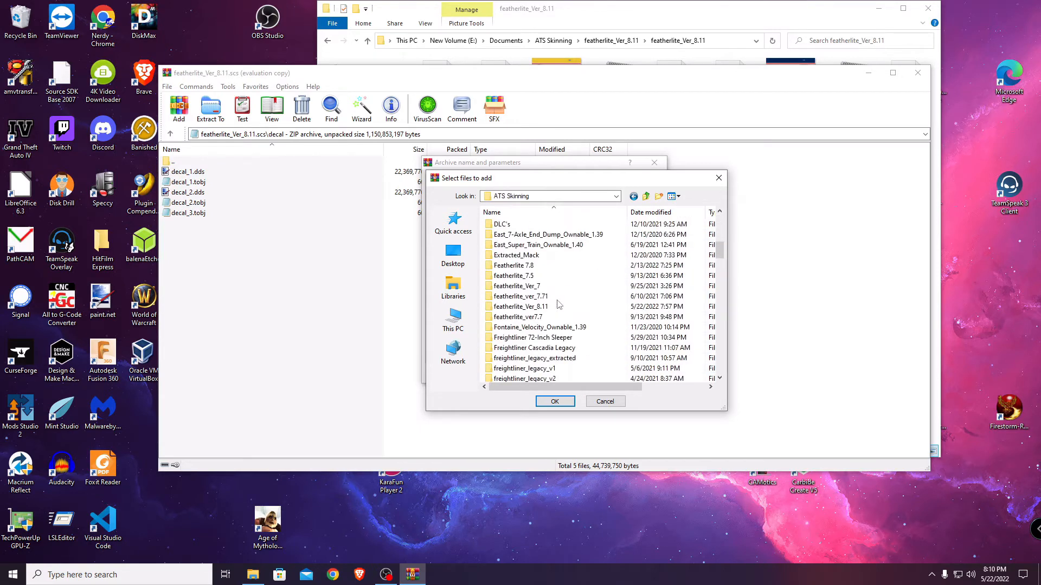
pyautogui.scroll(-2, 558, 302)
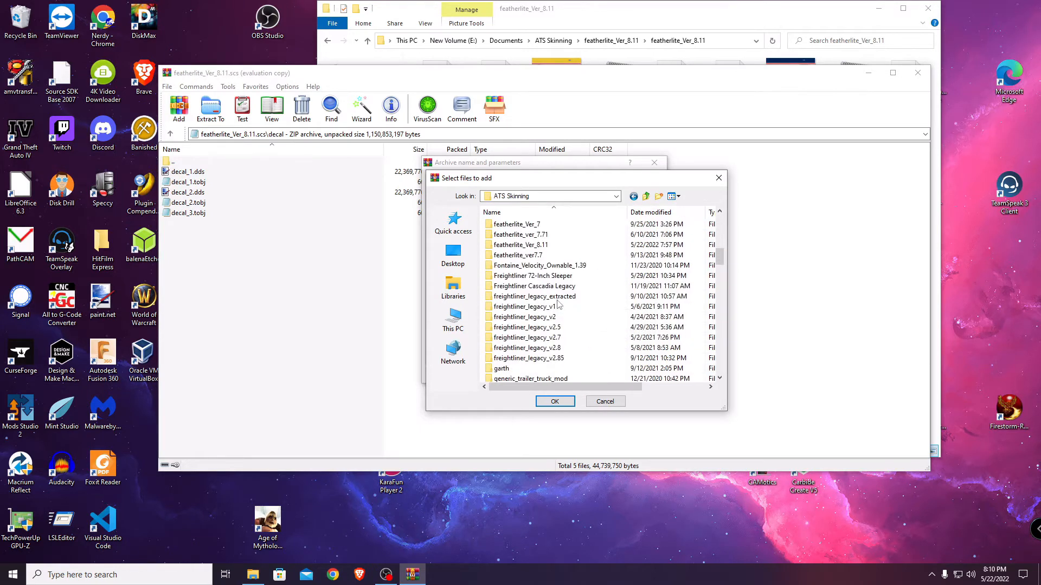
pyautogui.doubleClick(556, 245)
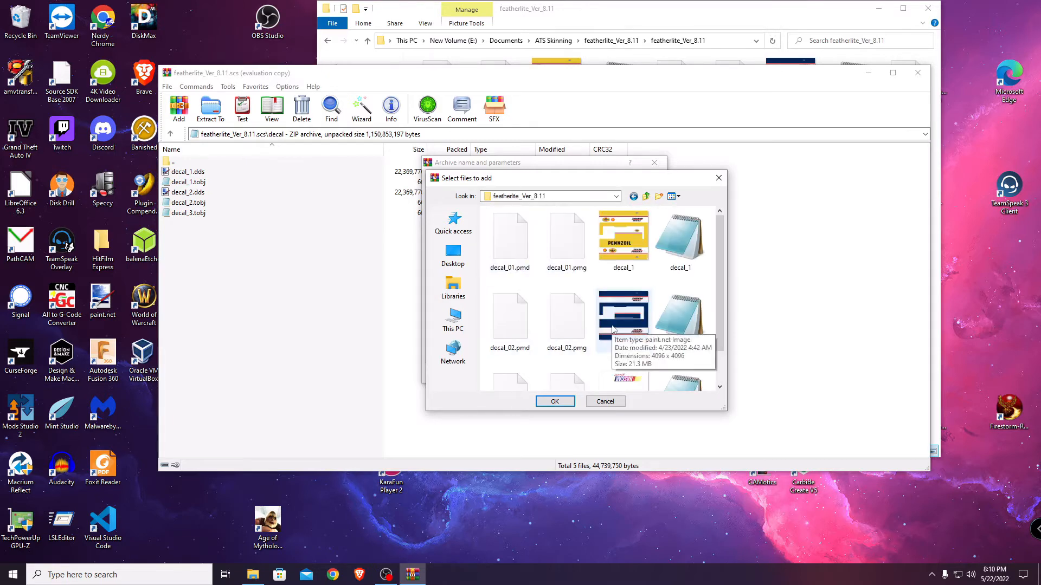
# - Add the decal_3 image to the archive's decal folder, keeping the default archive parameters
pyautogui.scroll(-1, 612, 329)
pyautogui.click(620, 362)
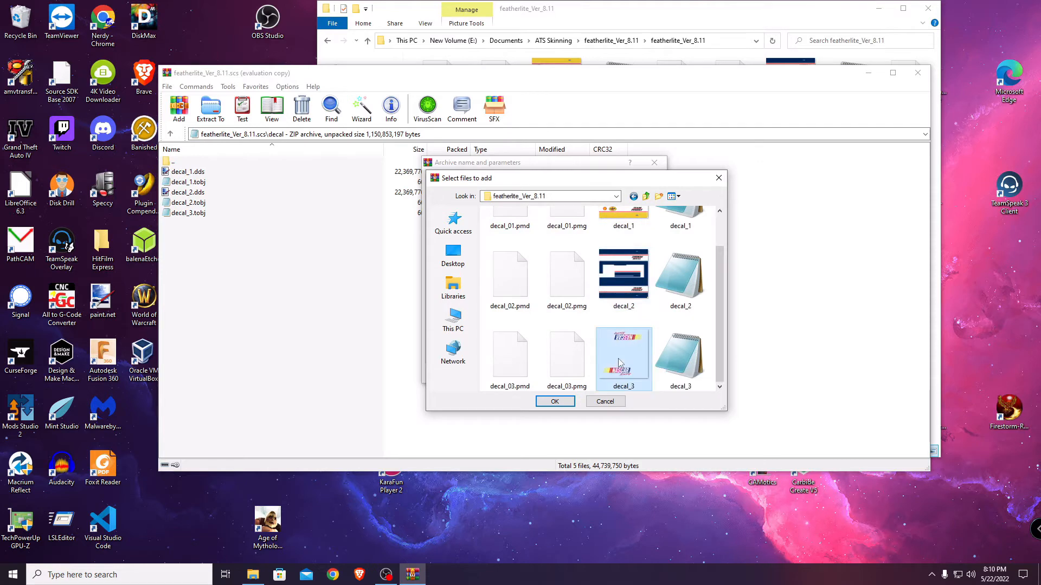
pyautogui.click(555, 402)
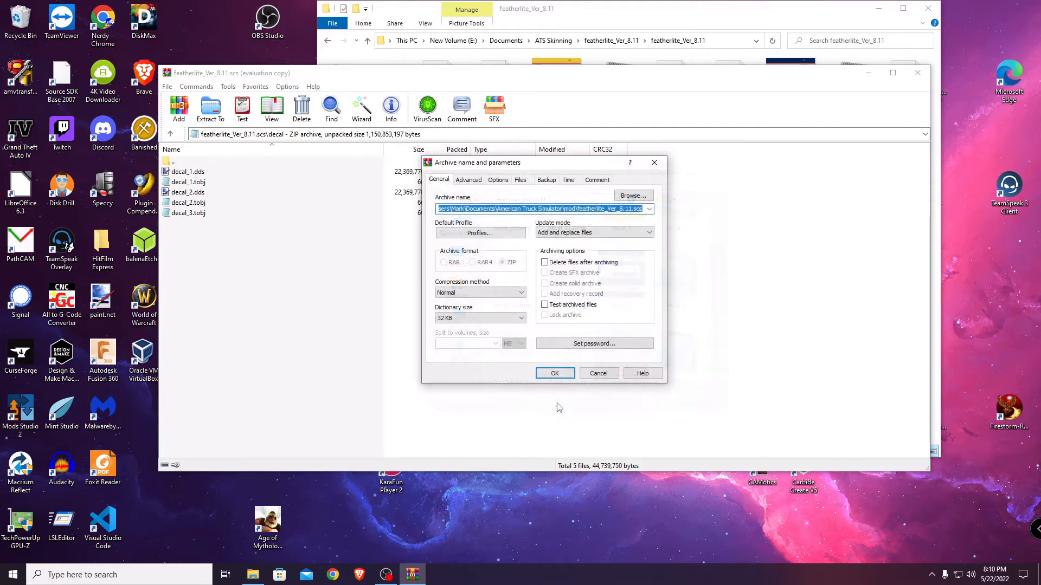
pyautogui.click(555, 374)
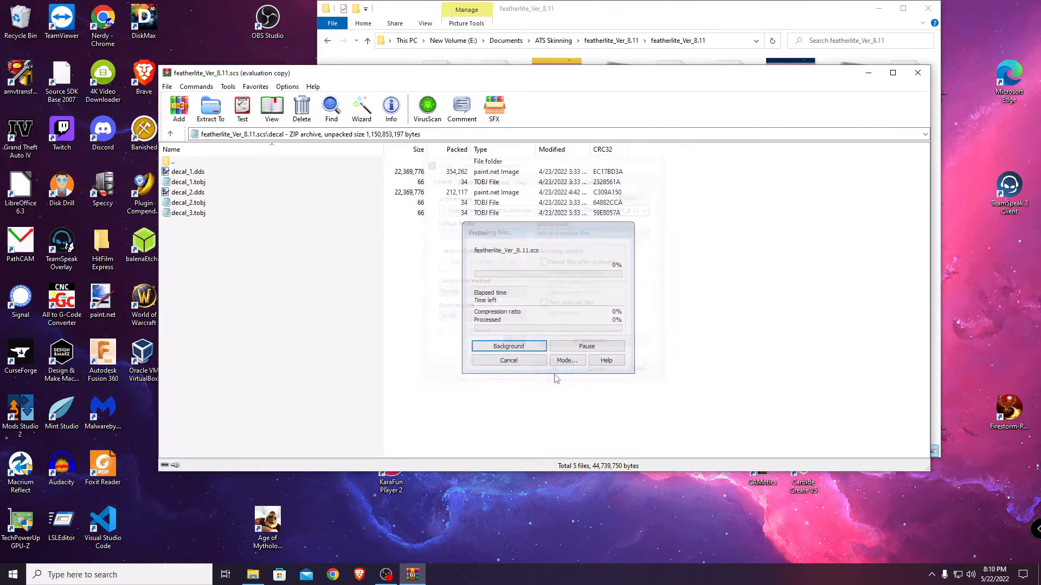
pyautogui.click(252, 273)
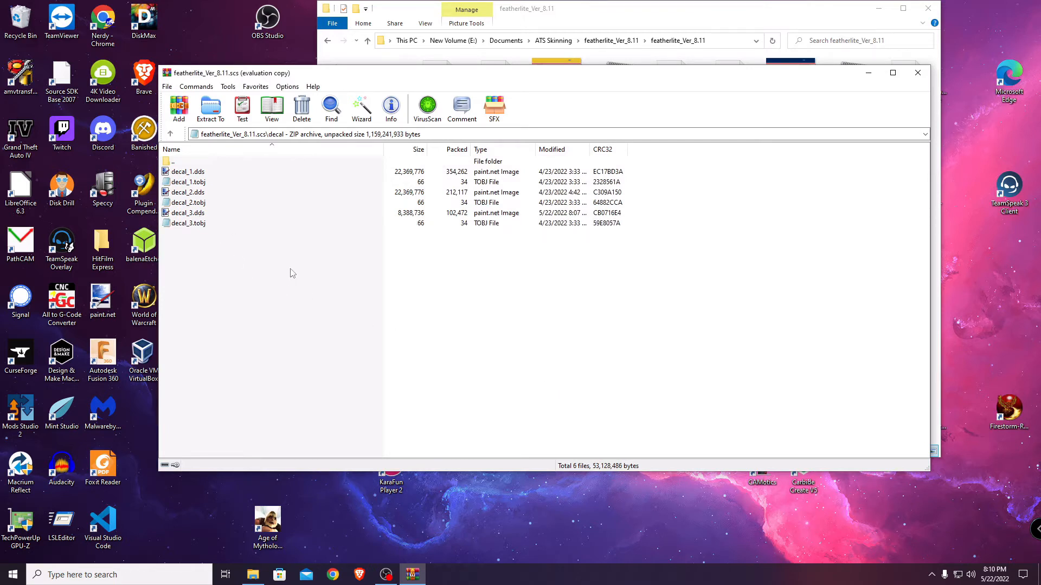
# - Close the archive and folder windows, launch American Truck Simulator, accept the SDK notice and continue the game
pyautogui.click(917, 74)
pyautogui.click(928, 9)
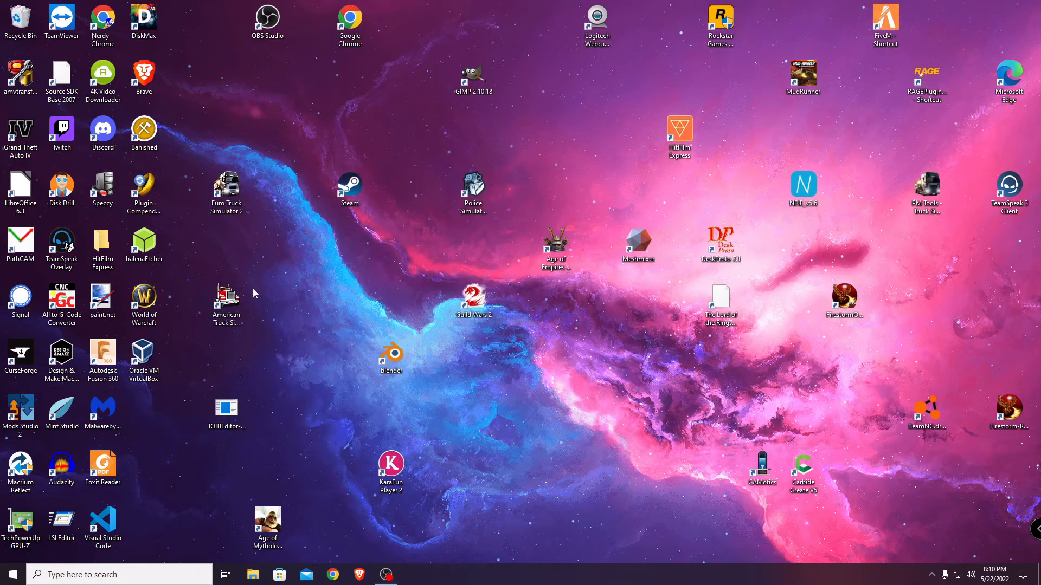
pyautogui.doubleClick(231, 302)
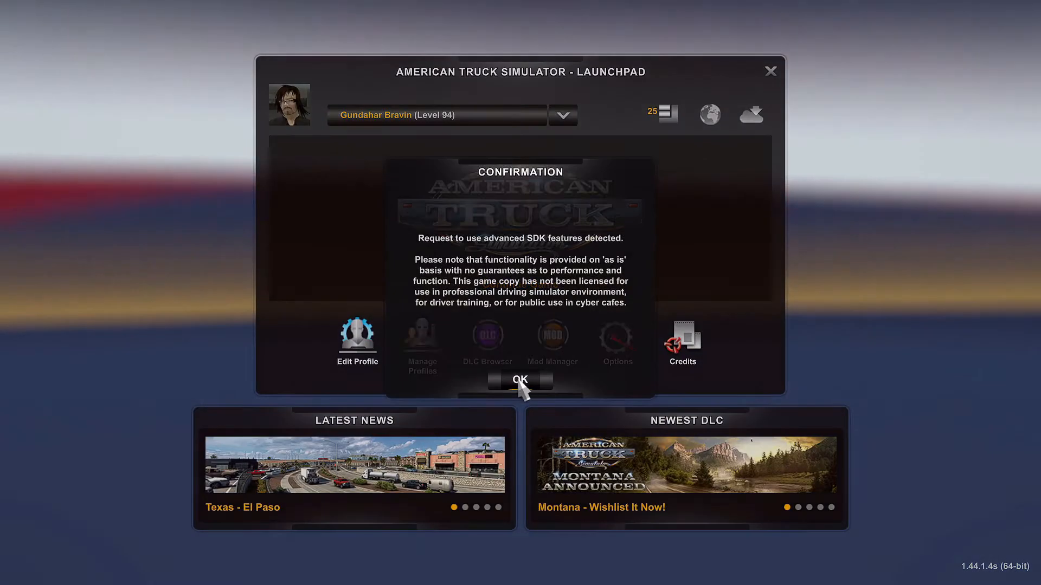
pyautogui.click(520, 382)
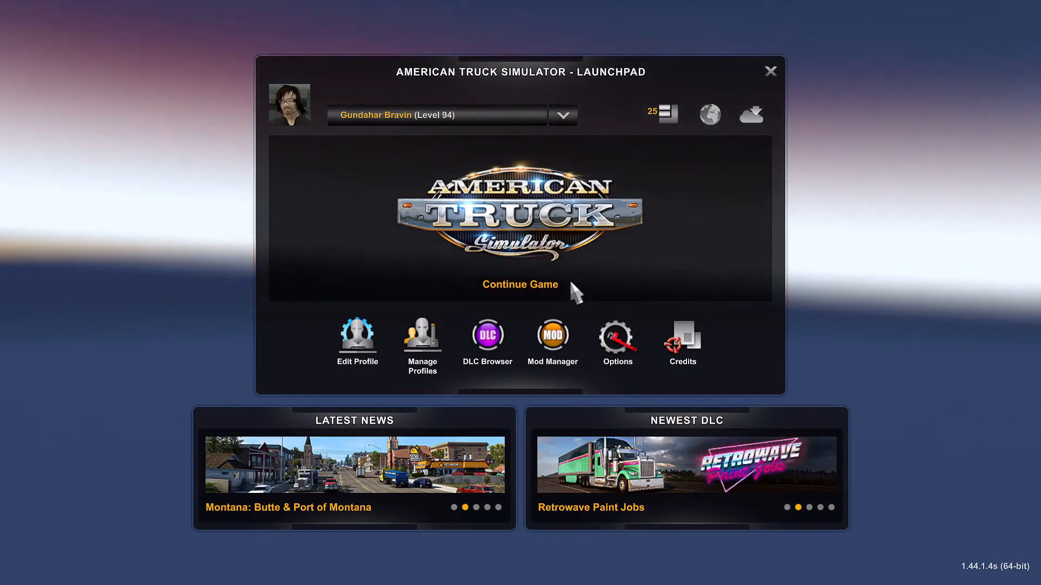
pyautogui.click(521, 292)
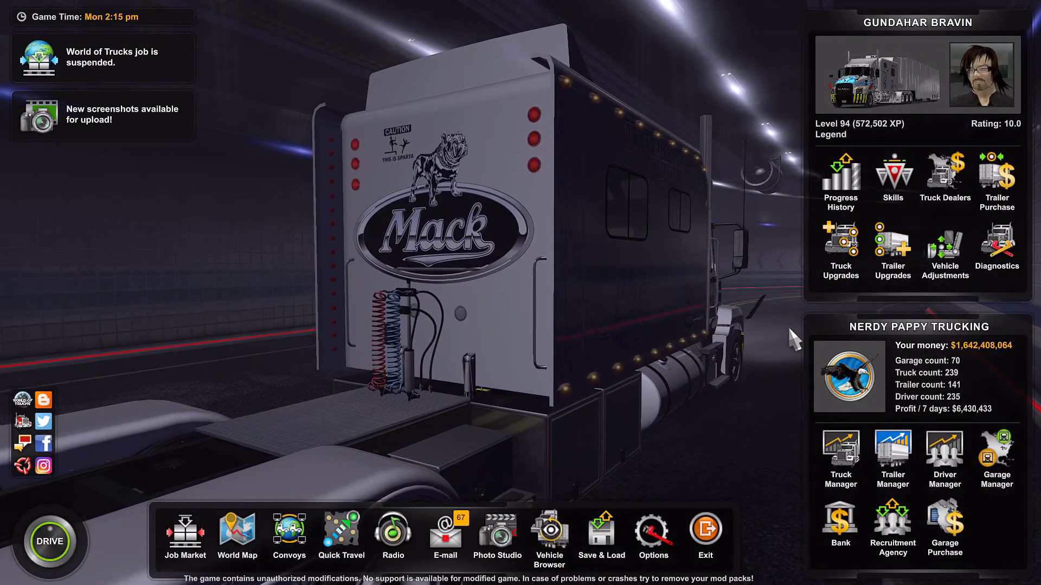
# - Open the three-axle Featherlite Chrome Body trailer from the trailer purchase offers for customization
pyautogui.click(1012, 182)
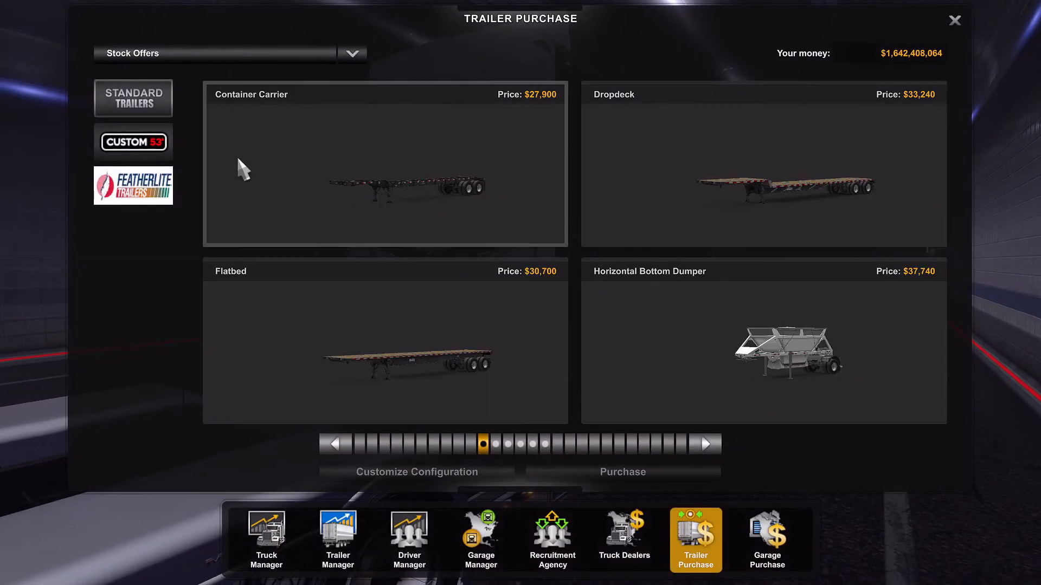
pyautogui.click(133, 186)
pyautogui.click(757, 331)
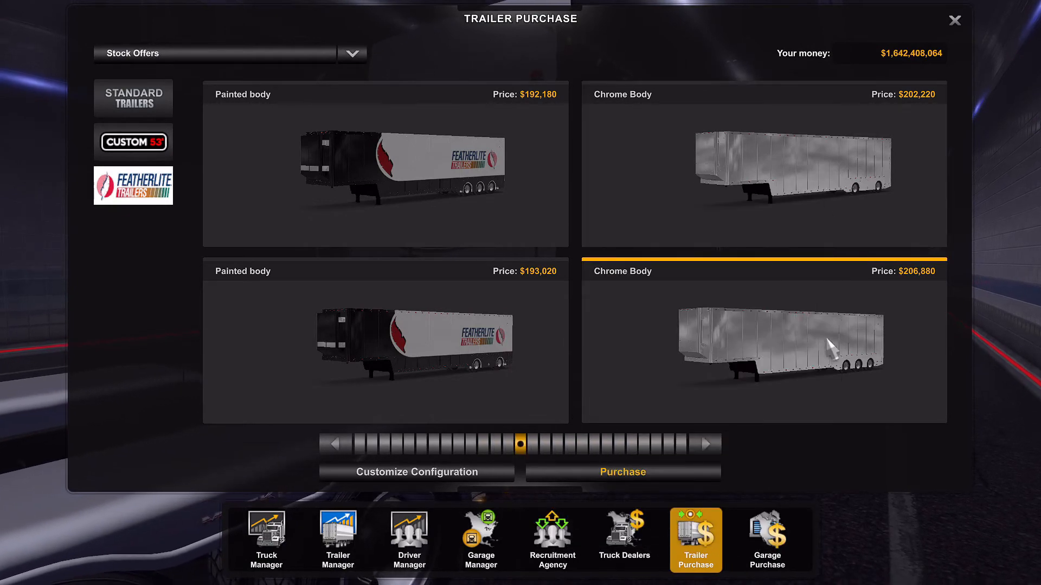
pyautogui.moveTo(618, 420)
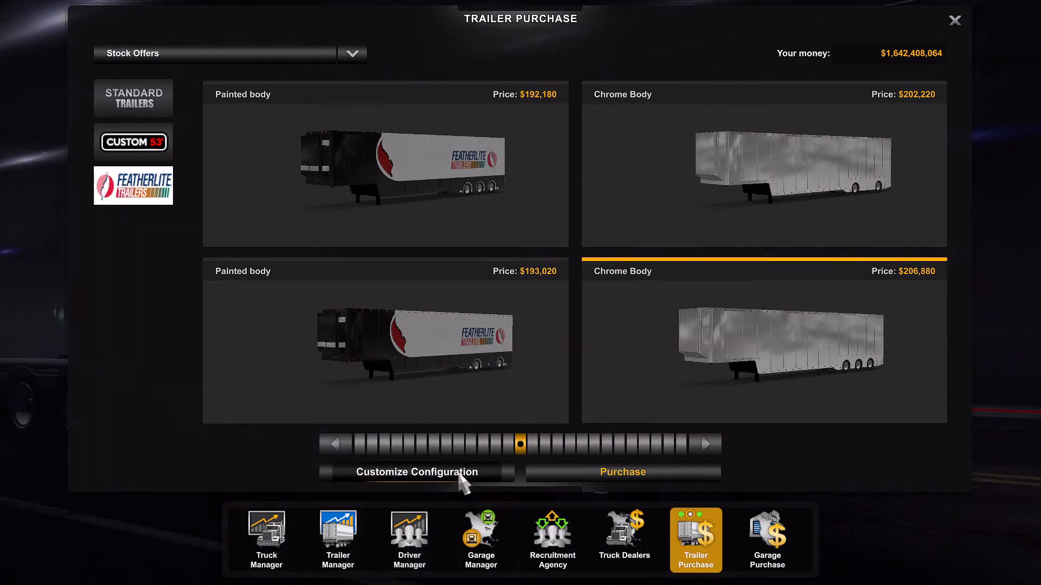
pyautogui.click(454, 474)
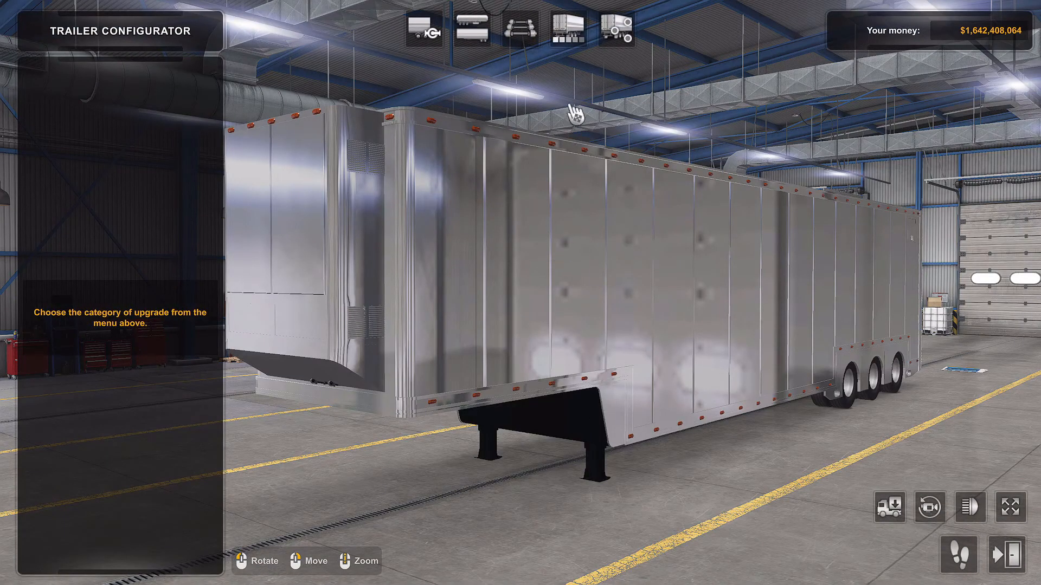
# - Preview Chrome body wrap Styles 1, 2 and 3 among the trailer's decal accessories and inspect Style 3 along its side
pyautogui.click(623, 31)
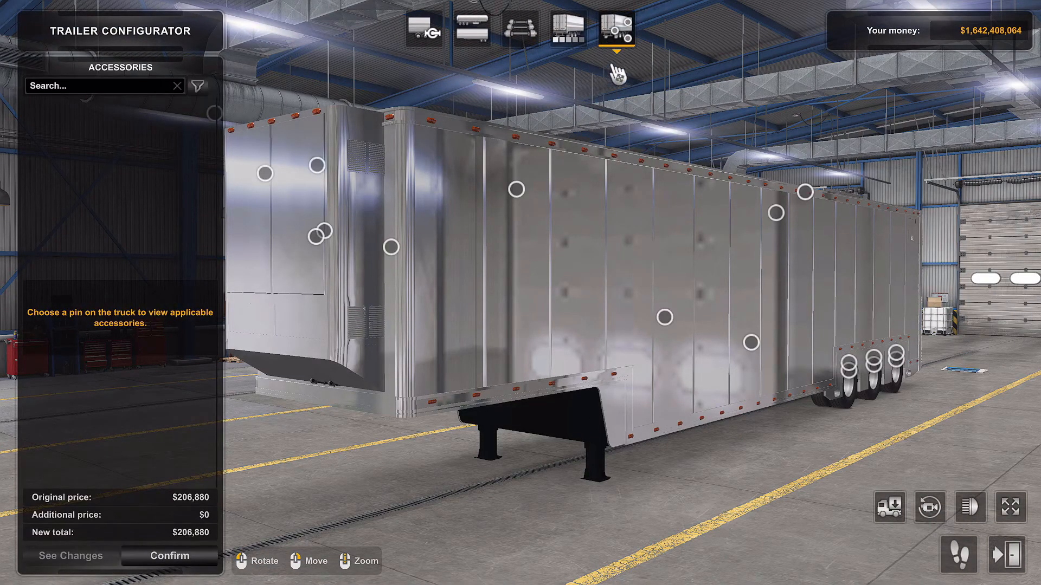
pyautogui.click(516, 189)
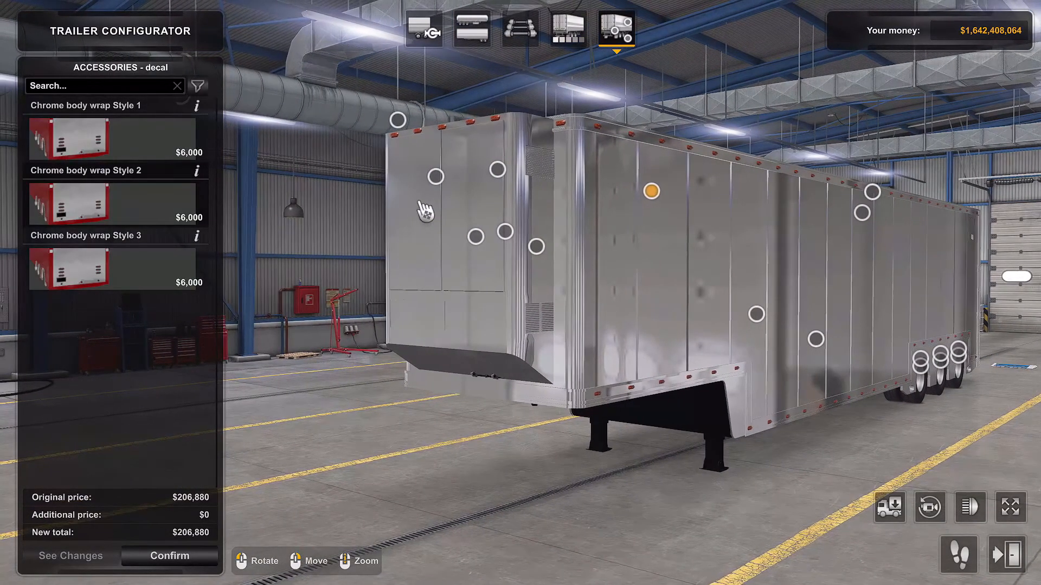
pyautogui.click(131, 130)
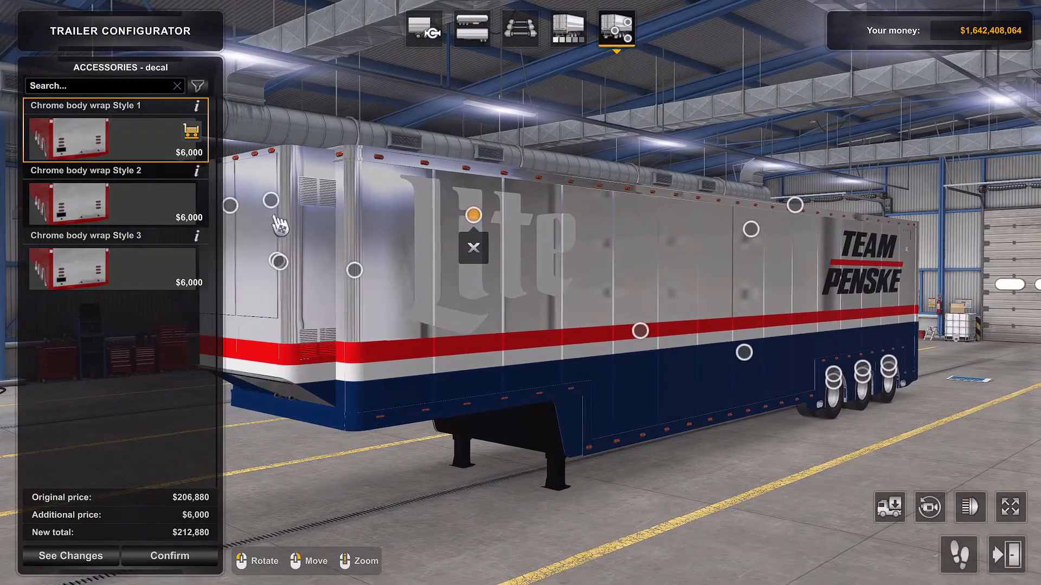
pyautogui.click(135, 203)
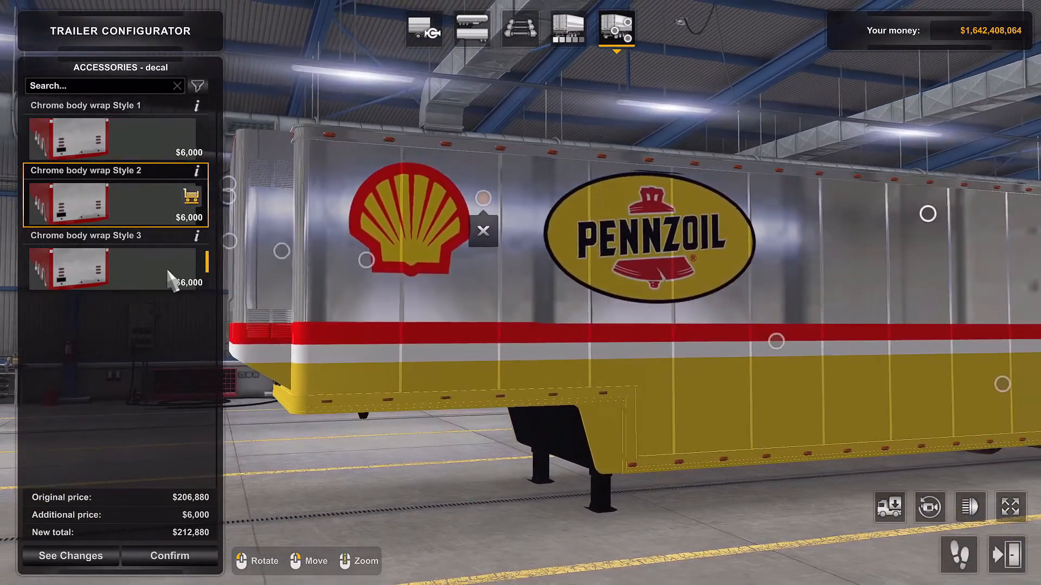
pyautogui.click(103, 275)
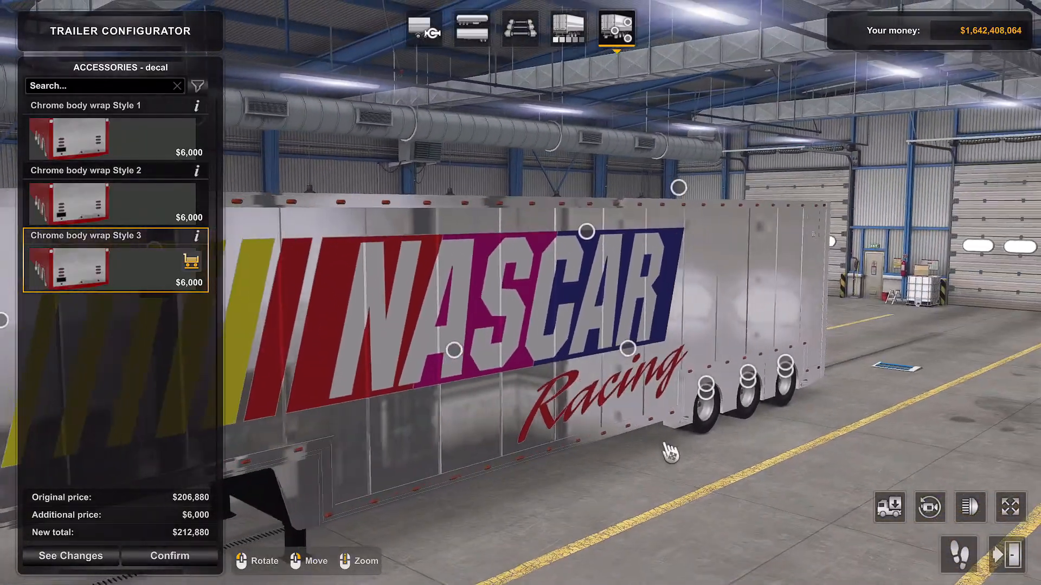
pyautogui.click(313, 228)
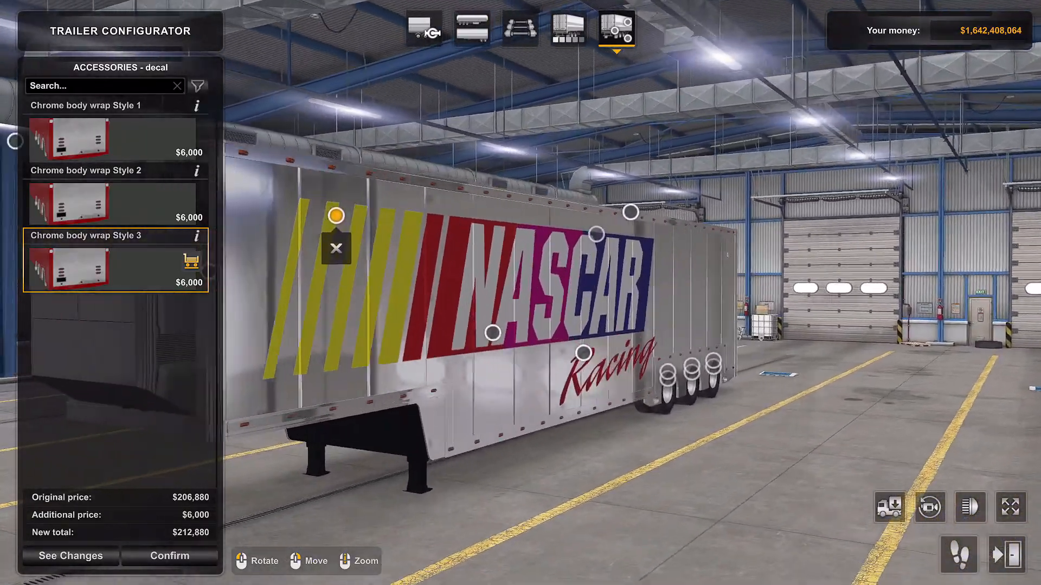
pyautogui.moveTo(757, 429); pyautogui.dragTo(139, 202)
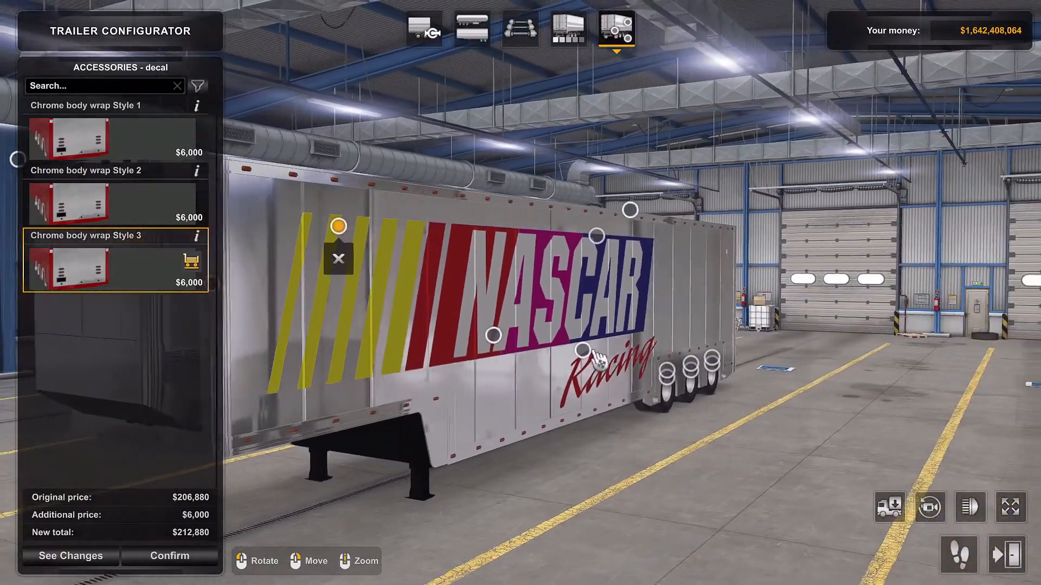
# - Compare the decals again by switching the trailer through Chrome body wrap Styles 2, 1 and 3 and back to Style 2
pyautogui.click(139, 201)
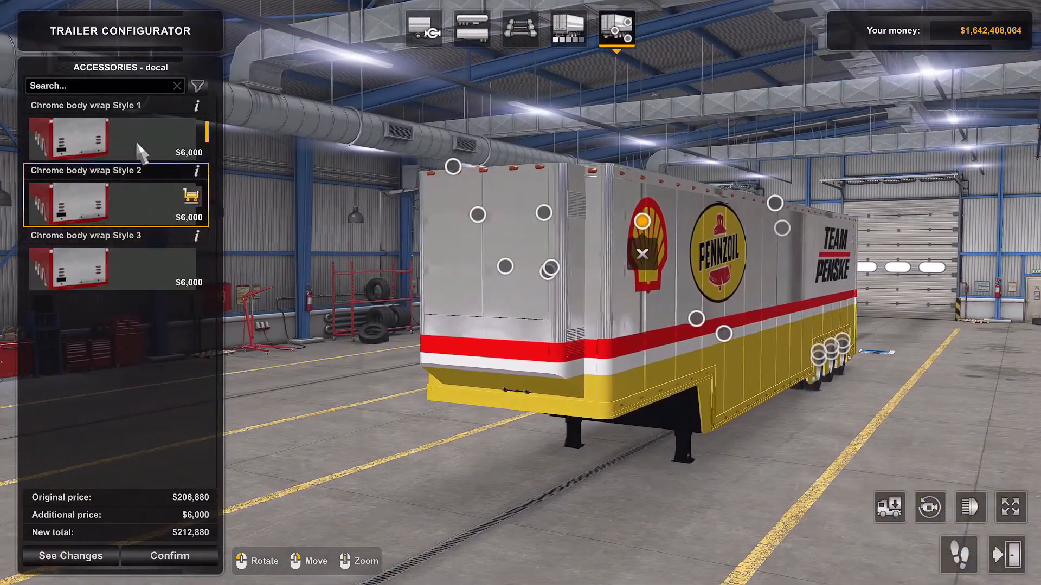
pyautogui.click(123, 132)
pyautogui.click(117, 261)
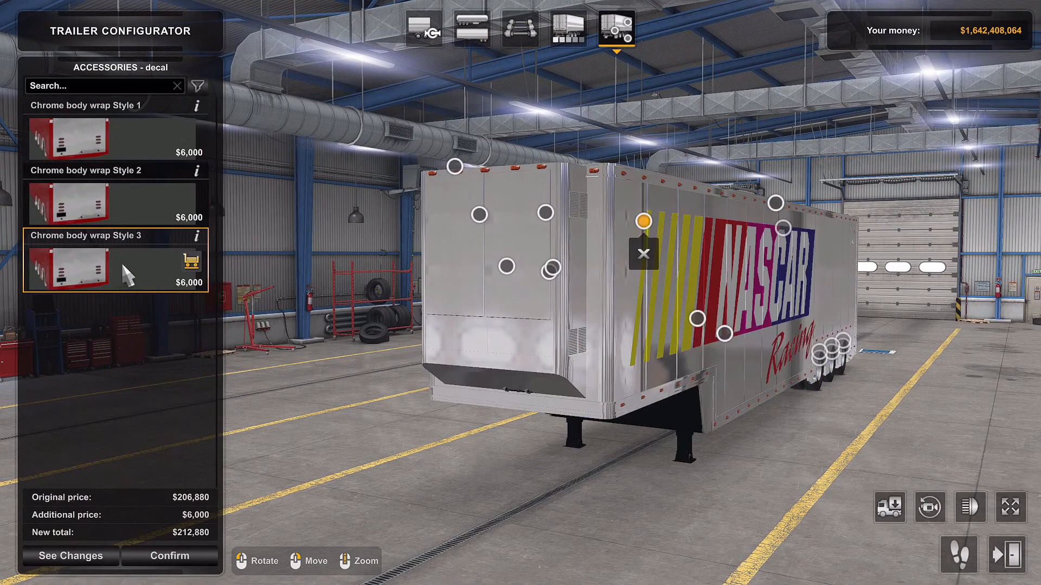
pyautogui.click(129, 206)
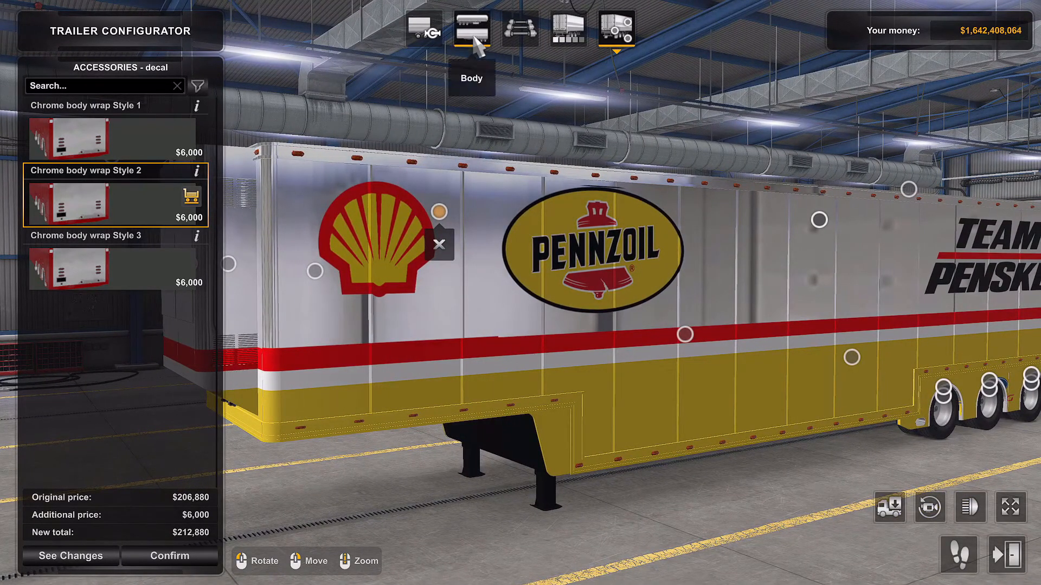
# - Change the trailer to the Painted Body and apply the Harley-Davidson paint job
pyautogui.click(472, 32)
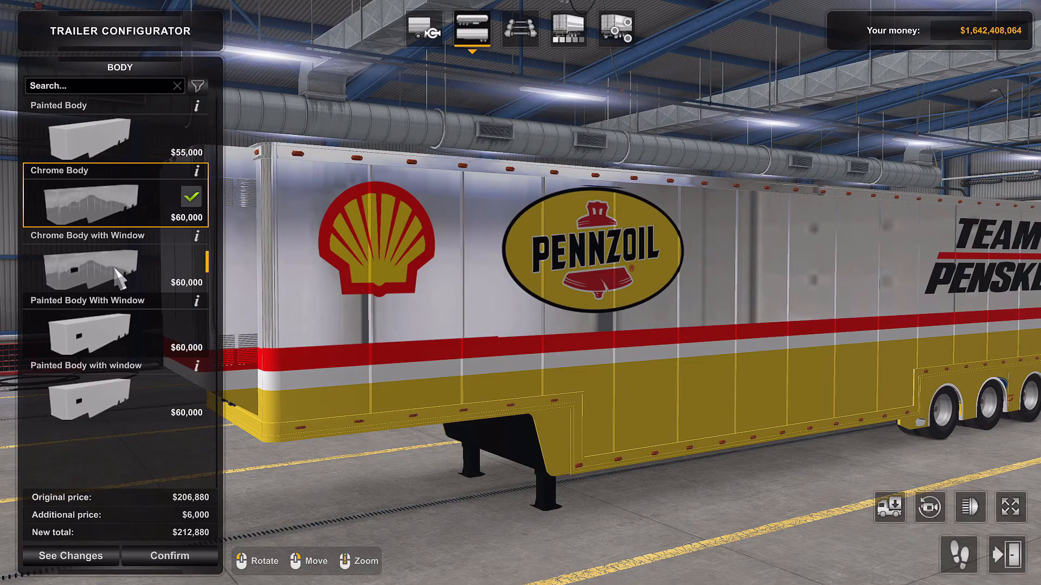
pyautogui.click(114, 142)
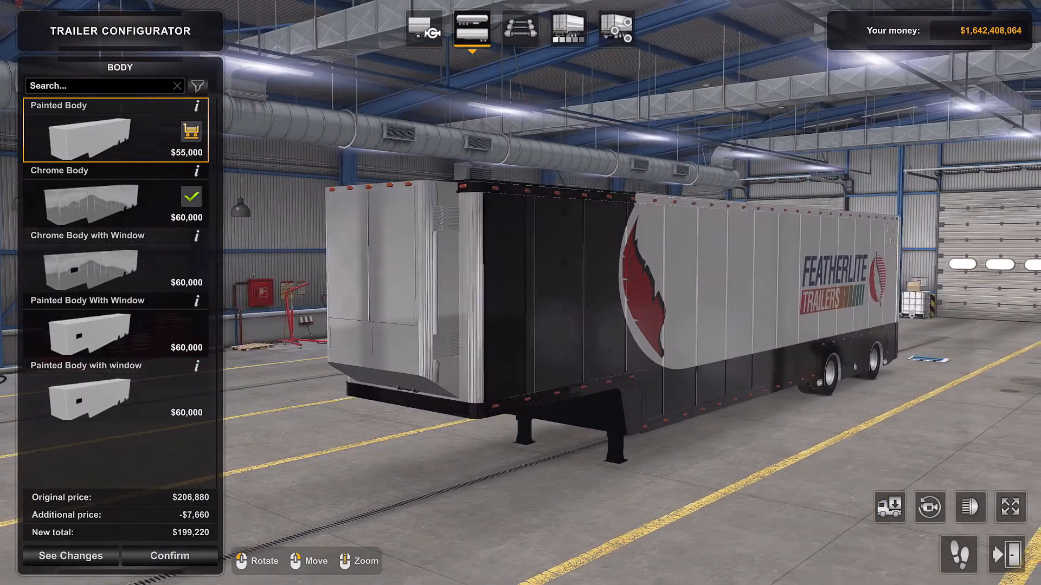
pyautogui.click(568, 28)
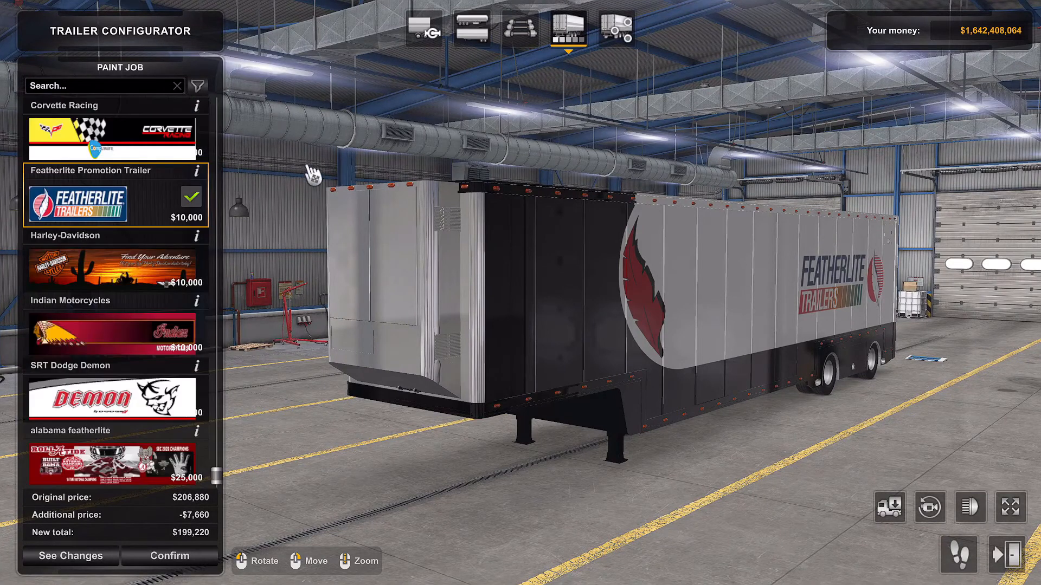
pyautogui.click(140, 146)
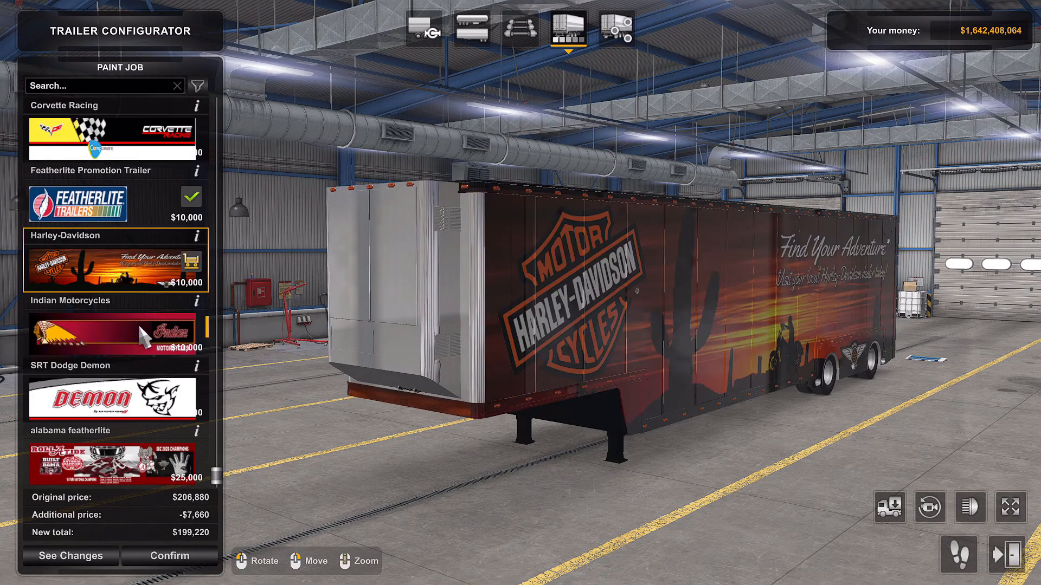
# - Preview the SRT Dodge Demon, alabama featherlite, White Tux Featherlite and both Black Tux paint jobs on the trailer
pyautogui.click(127, 410)
pyautogui.click(130, 465)
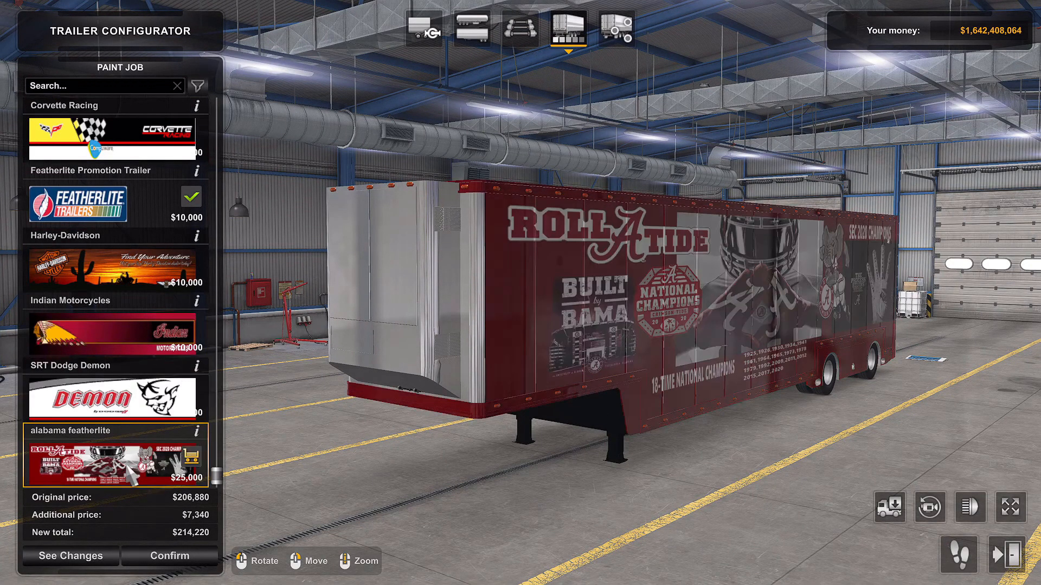
pyautogui.scroll(15, 140, 401)
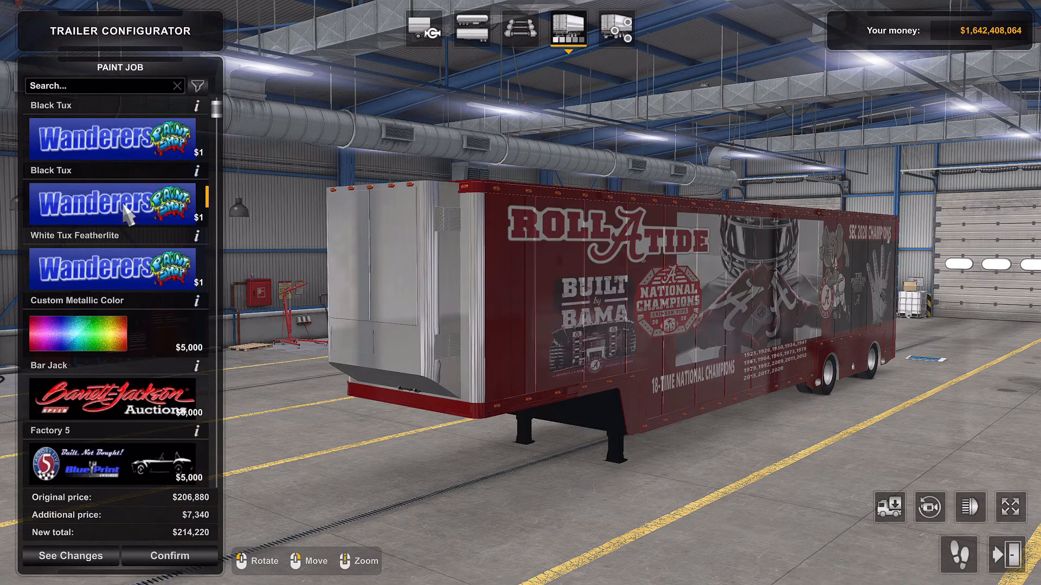
pyautogui.click(120, 147)
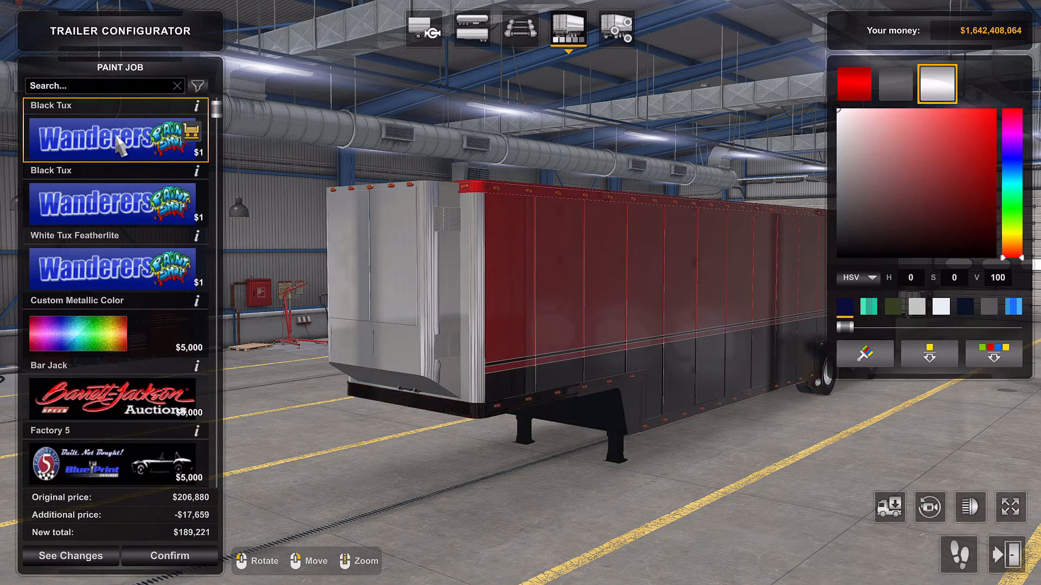
pyautogui.click(131, 271)
pyautogui.click(122, 207)
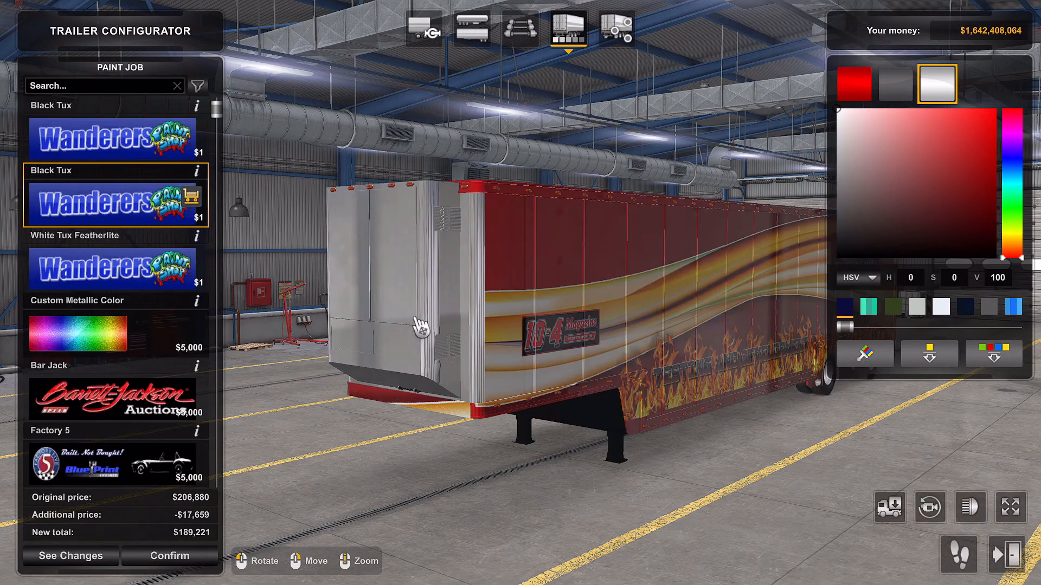
# - Inspect the flame-covered Black Tux design along the trailer's side and compare it with the White Tux Featherlite paint job
pyautogui.moveTo(418, 325); pyautogui.dragTo(336, 328)
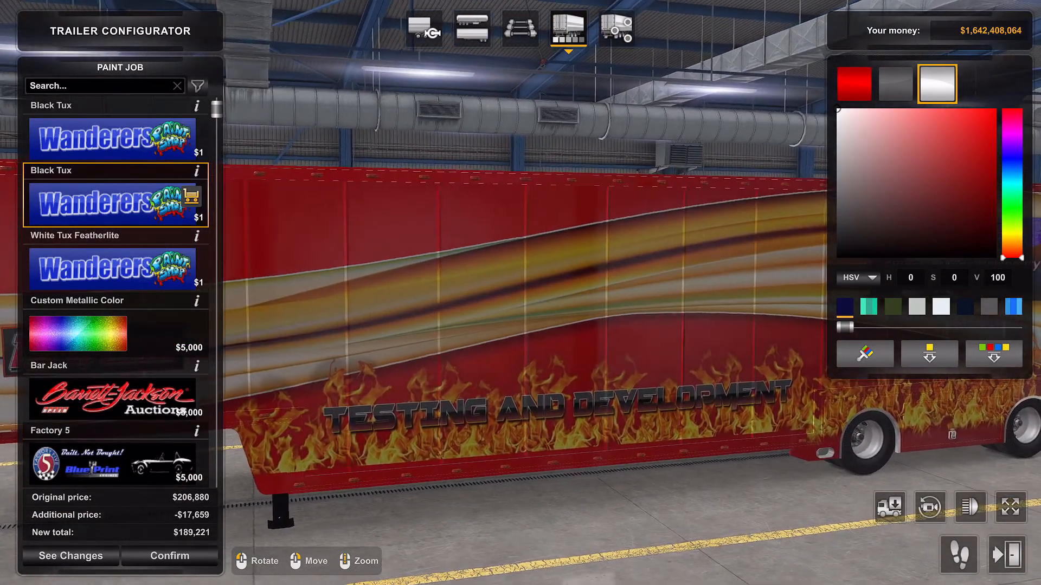
pyautogui.click(89, 274)
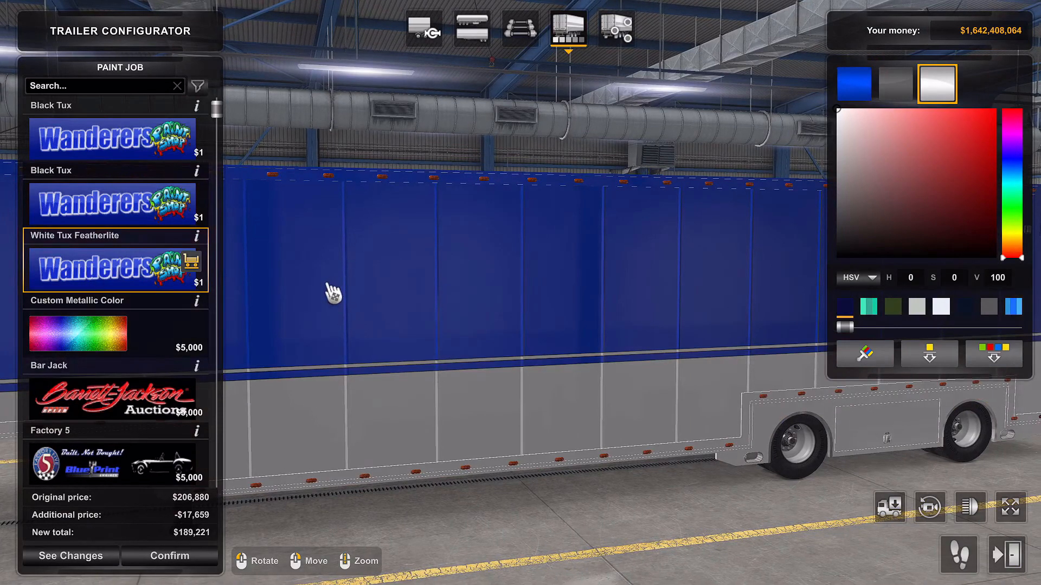
pyautogui.moveTo(332, 293); pyautogui.dragTo(400, 302)
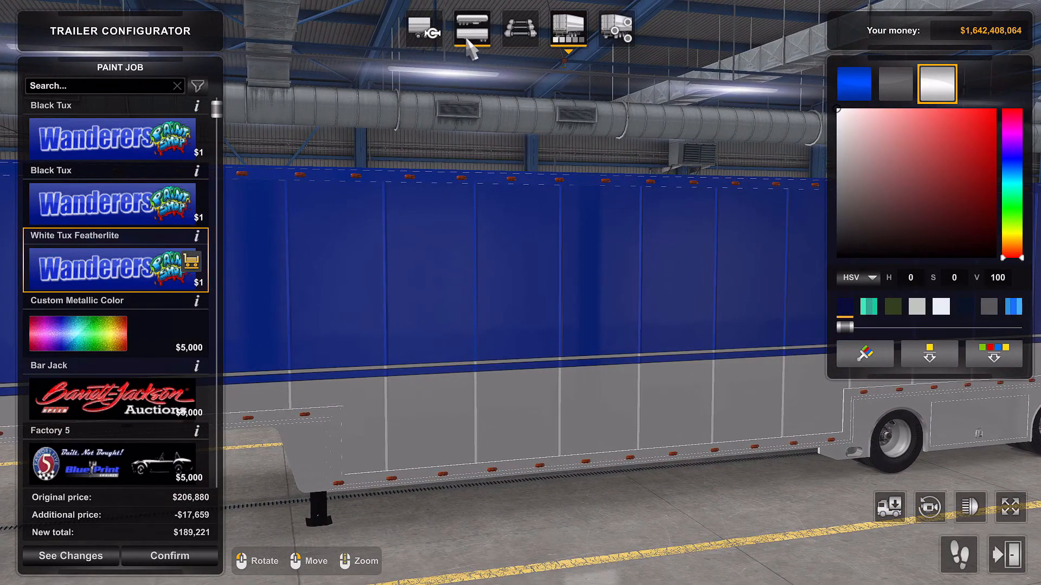
# - Recheck the Chrome body wrap Style 3 decal and leave the configurator and trailer purchase screen, cancelling all new modifications
pyautogui.click(615, 28)
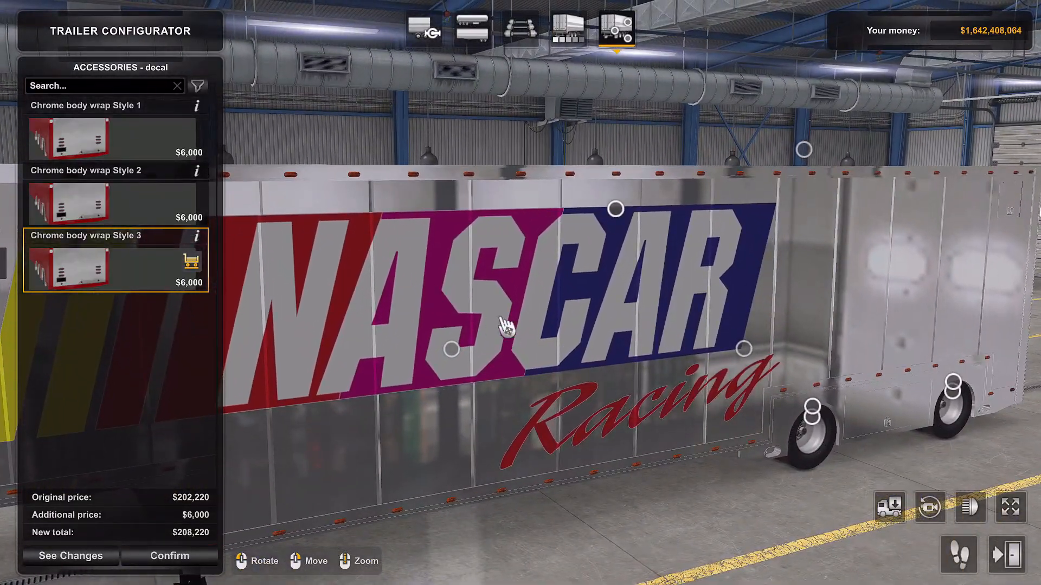
pyautogui.click(1004, 563)
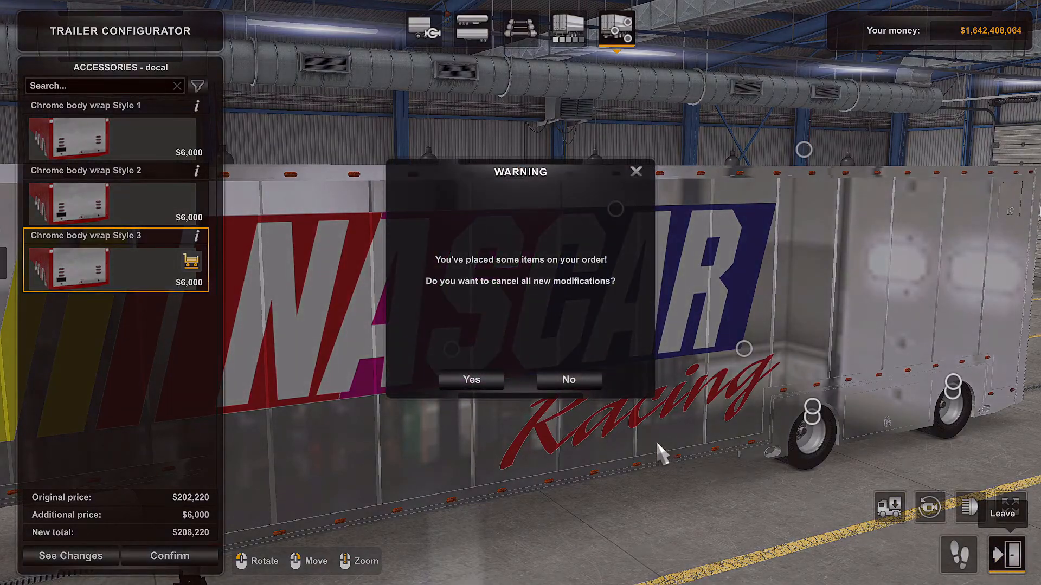
pyautogui.click(488, 380)
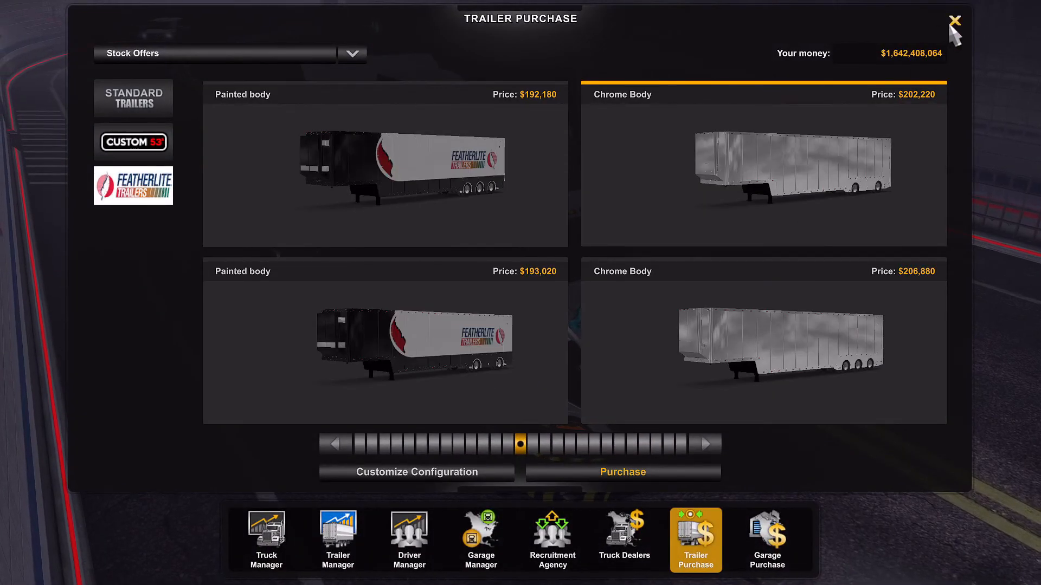
pyautogui.click(953, 25)
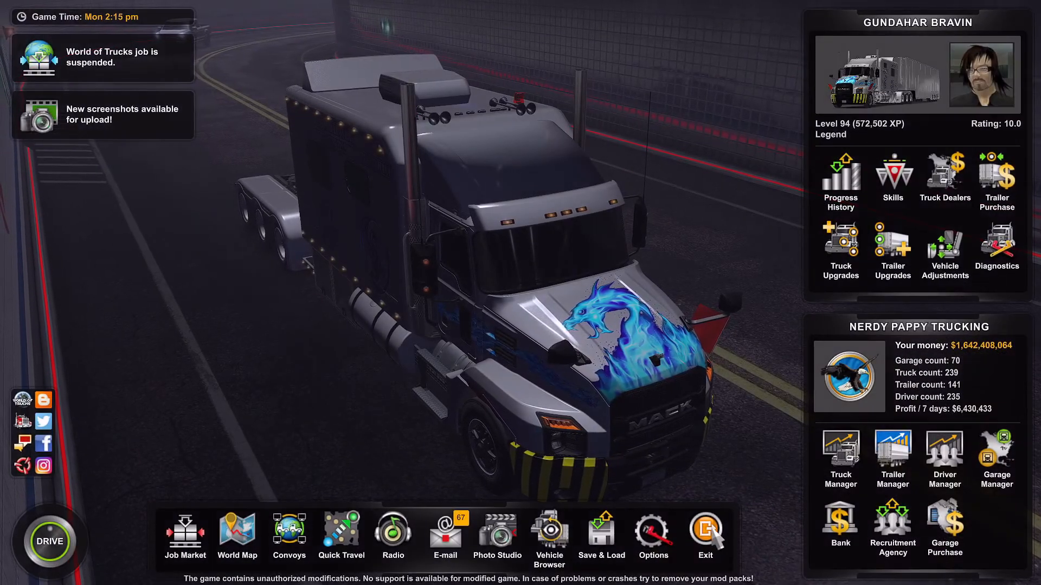
# - Quit American Truck Simulator to the desktop
pyautogui.click(710, 534)
pyautogui.click(401, 296)
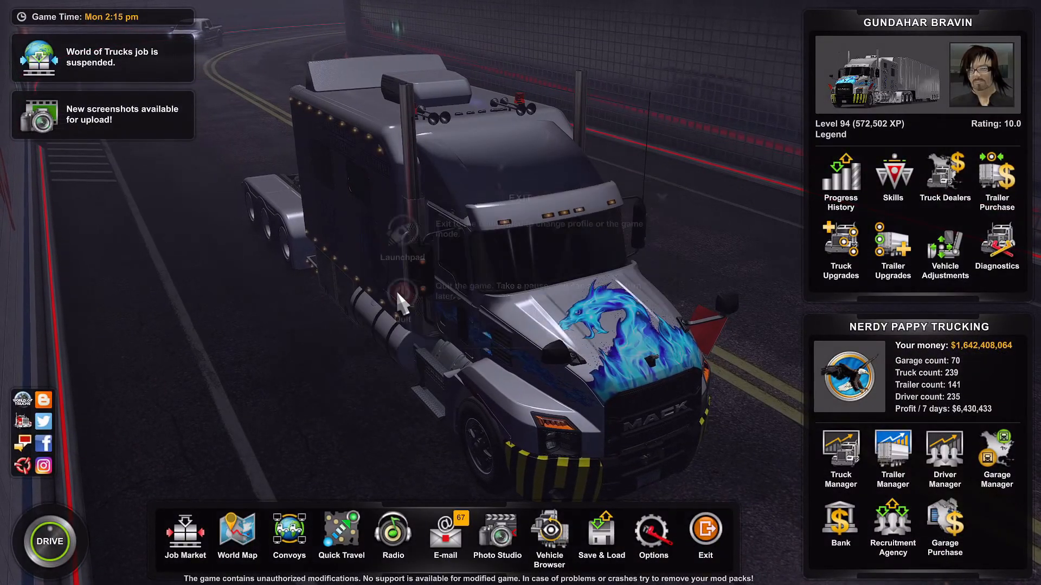
pyautogui.click(461, 375)
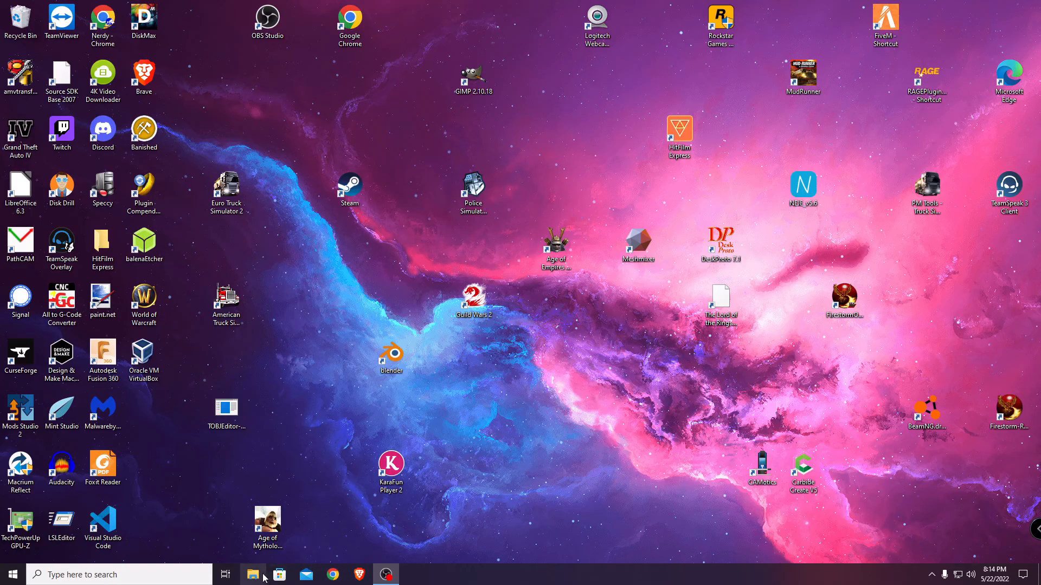
# - Open the featherlite_Ver_8.11 folder under ATS Skinning in a maximized File Explorer window
pyautogui.click(263, 577)
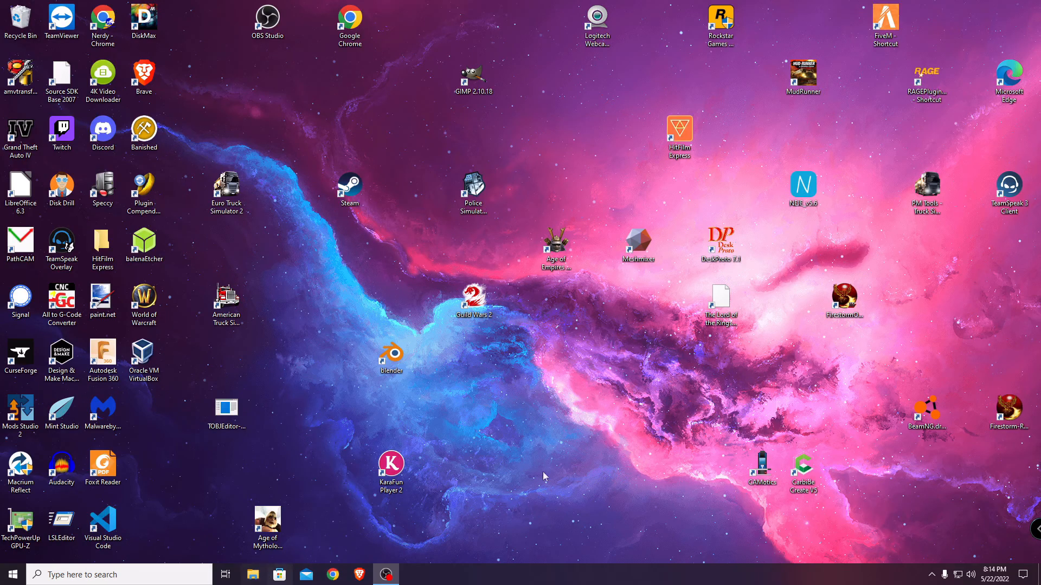
pyautogui.click(903, 9)
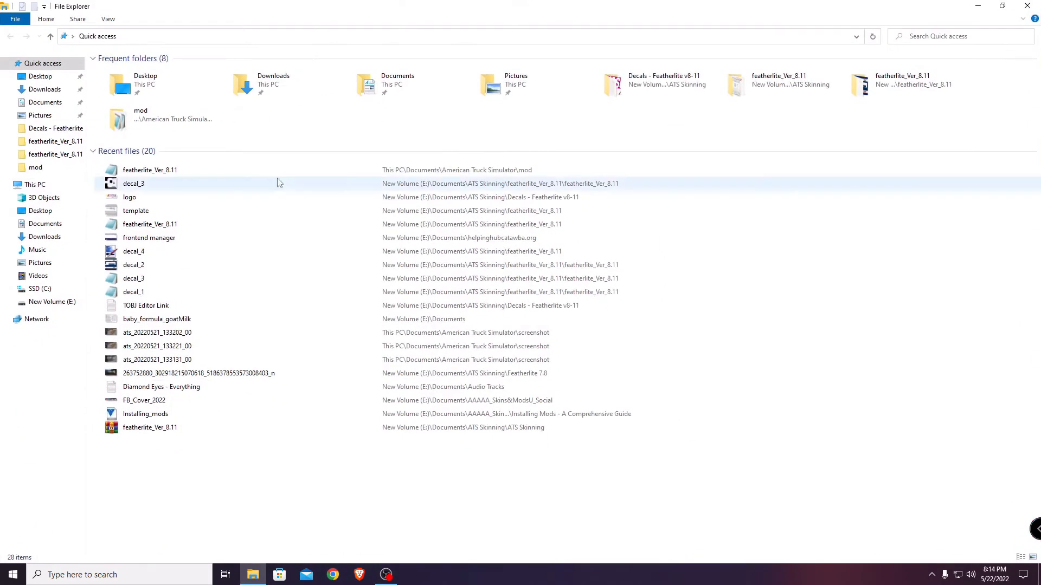
pyautogui.click(41, 144)
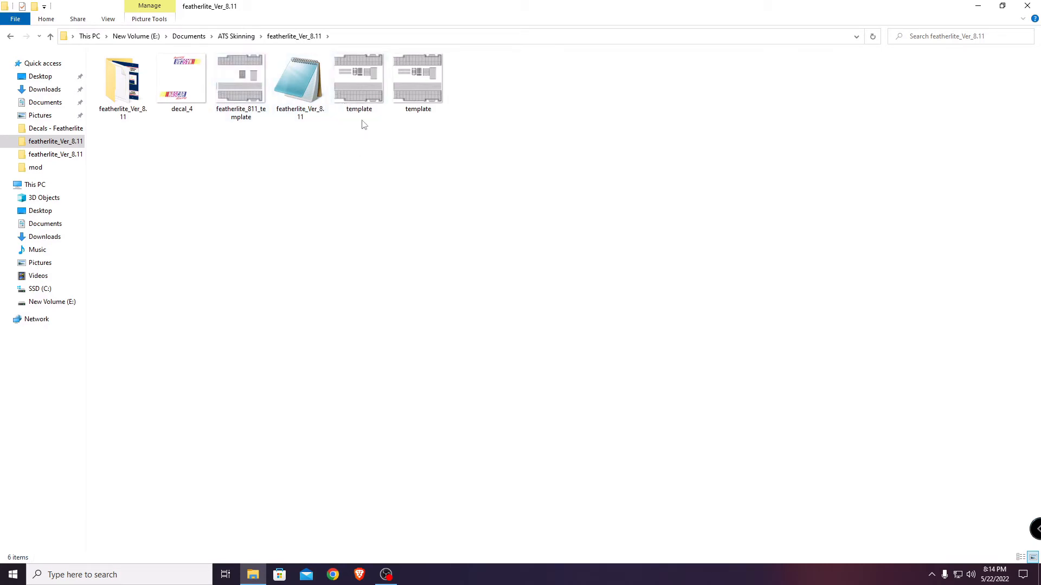
# - Check the file properties of the paint.net template in the folder and close File Explorer
pyautogui.rightClick(351, 94)
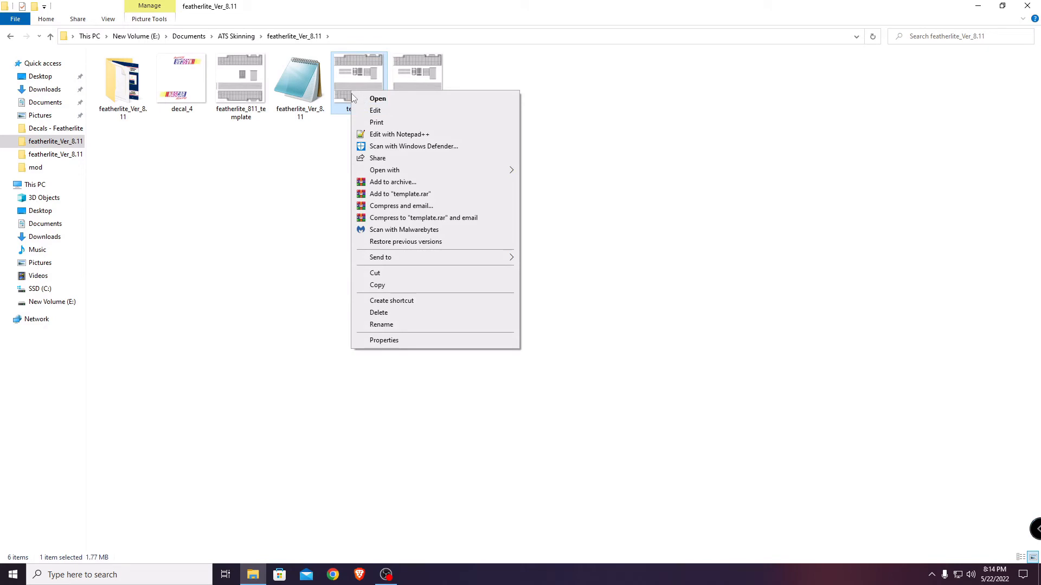
pyautogui.click(371, 341)
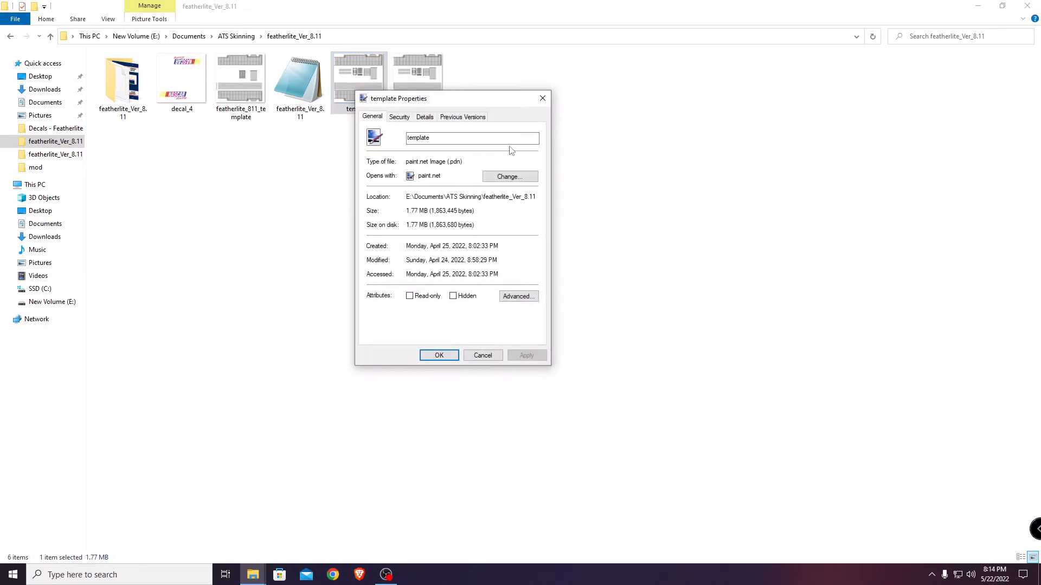
pyautogui.click(543, 100)
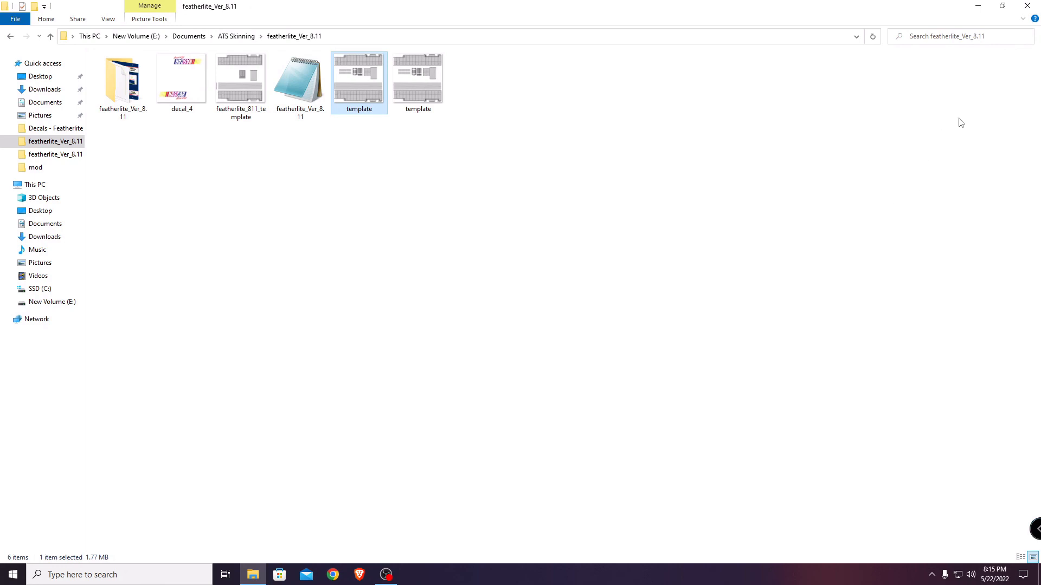
pyautogui.click(1027, 8)
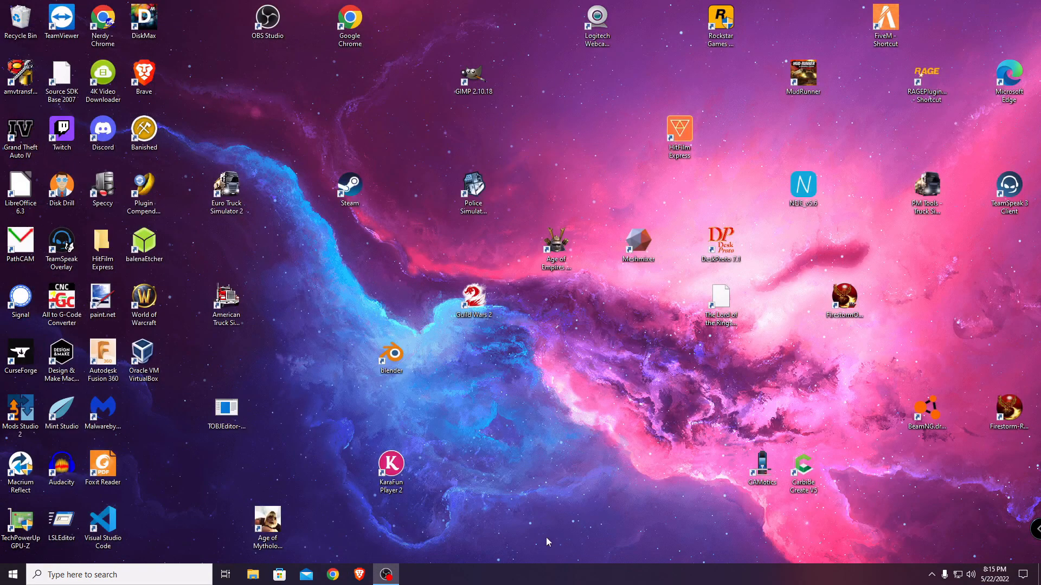